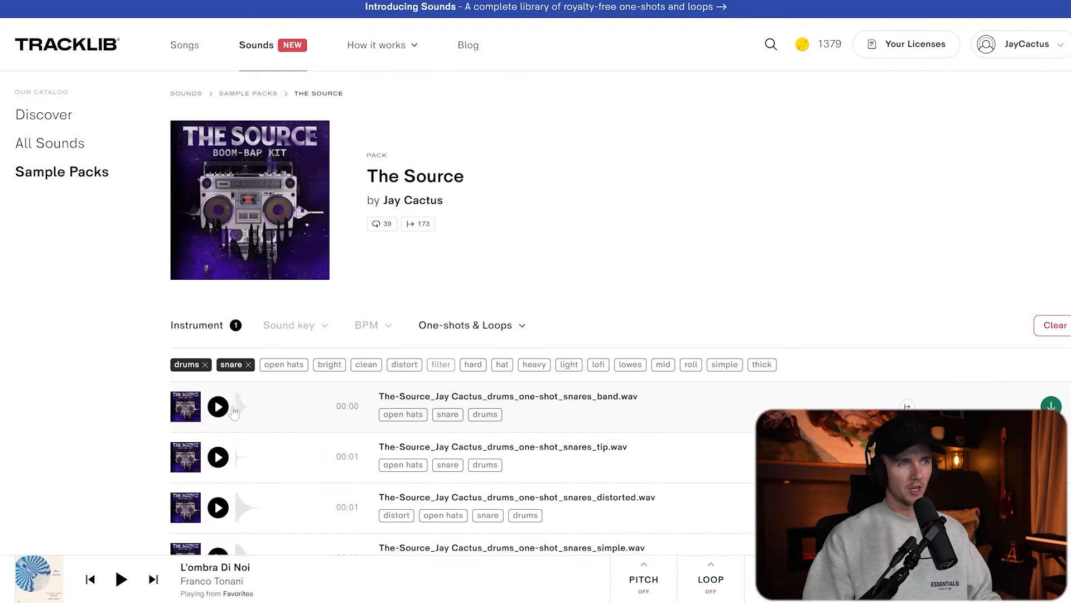
Audition several snare one-shots in The Source sample pack, including the band, tip and distorted snares
click(218, 408)
click(219, 459)
click(219, 510)
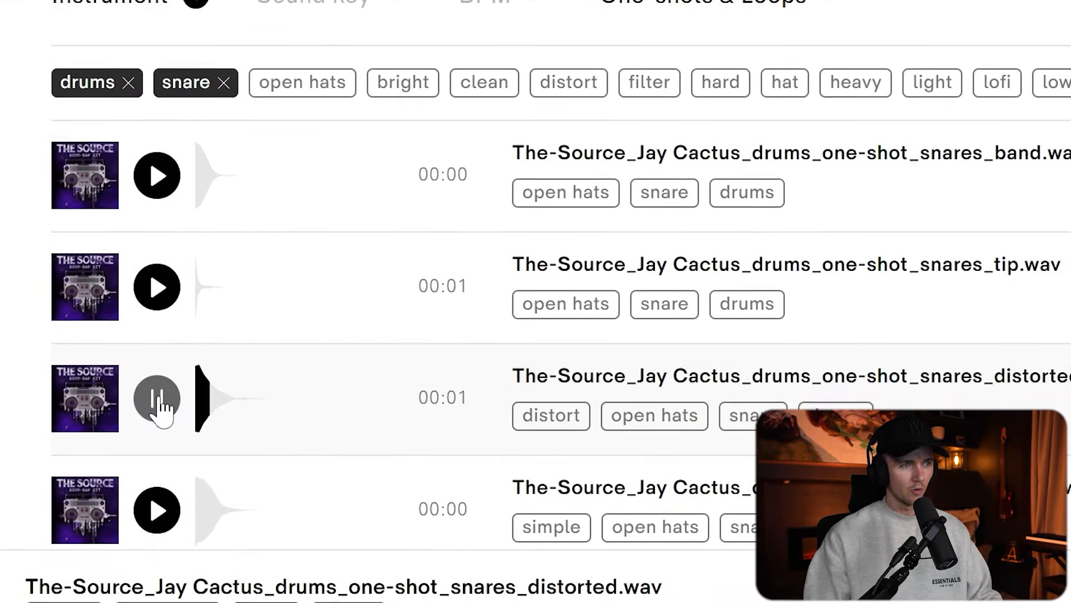
scroll(160, 408, down, 2)
click(158, 360)
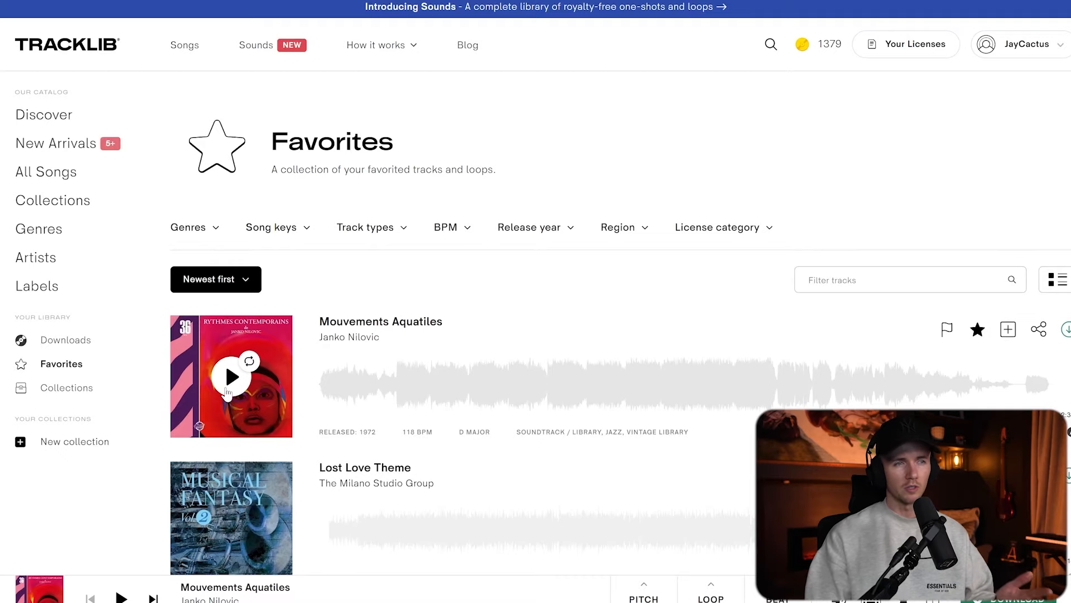
Preview Mouvements Aquatiles in the favorites, then switch to FL Studio and play its clip on Track 1
click(229, 378)
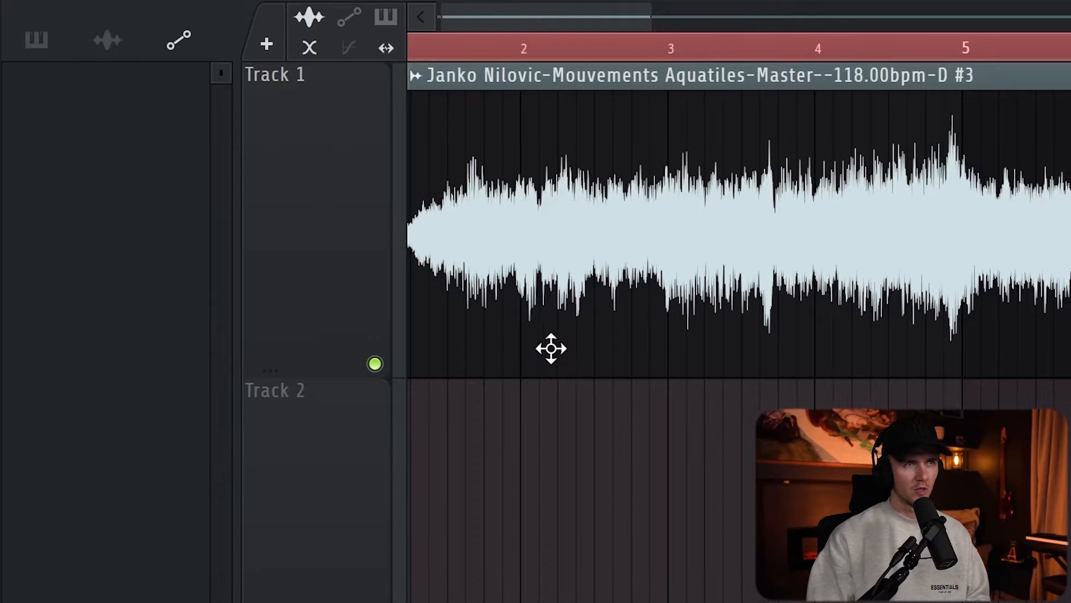
key(space)
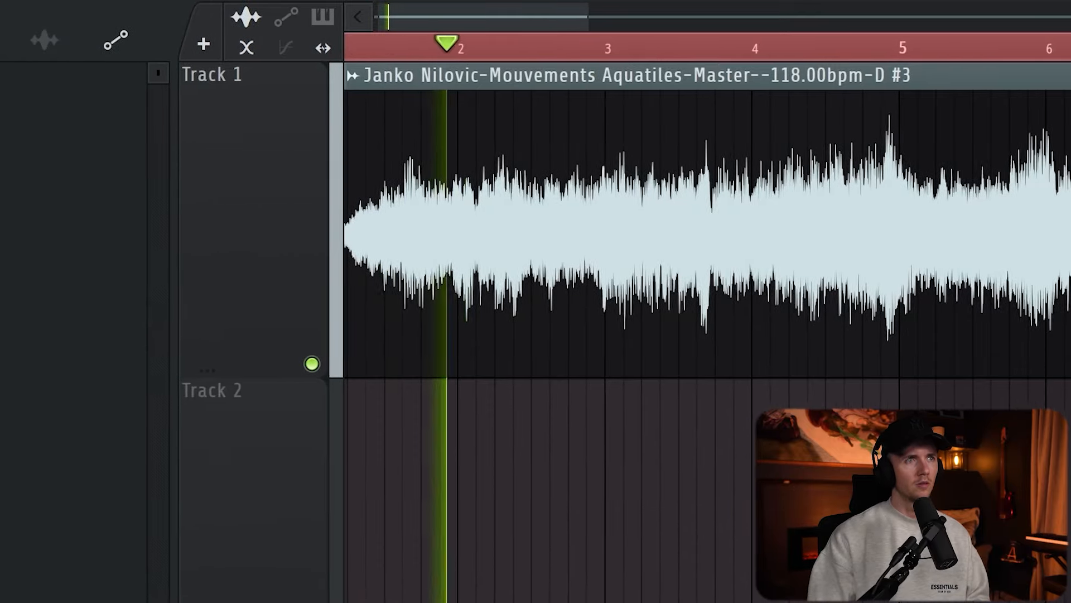
scroll(680, 591, down, 2)
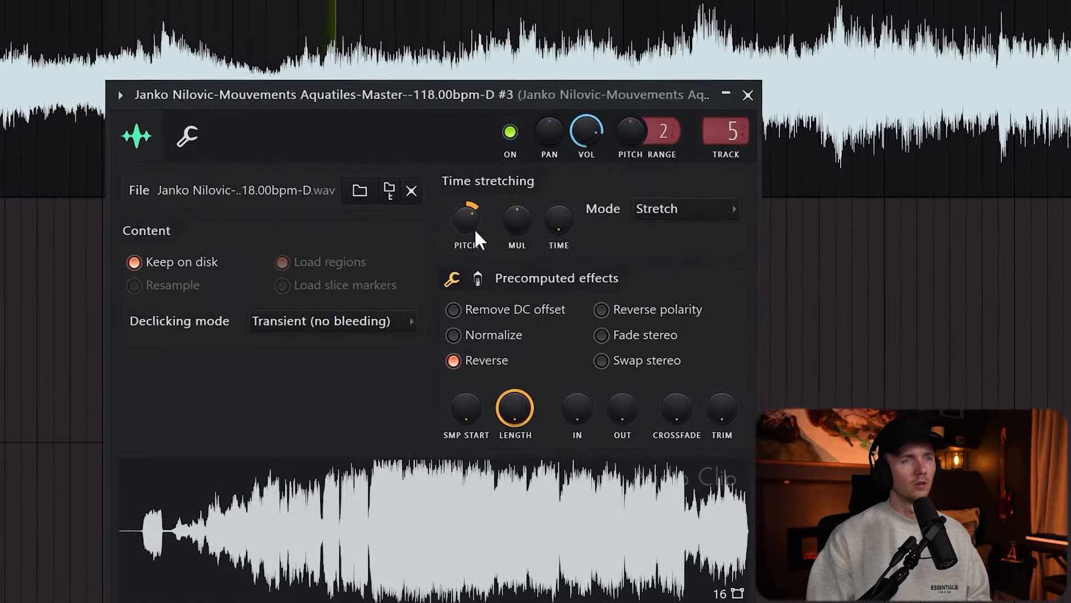
Fit the Mouvements Aquatiles sample to the project tempo by entering its BPM manually
click(724, 136)
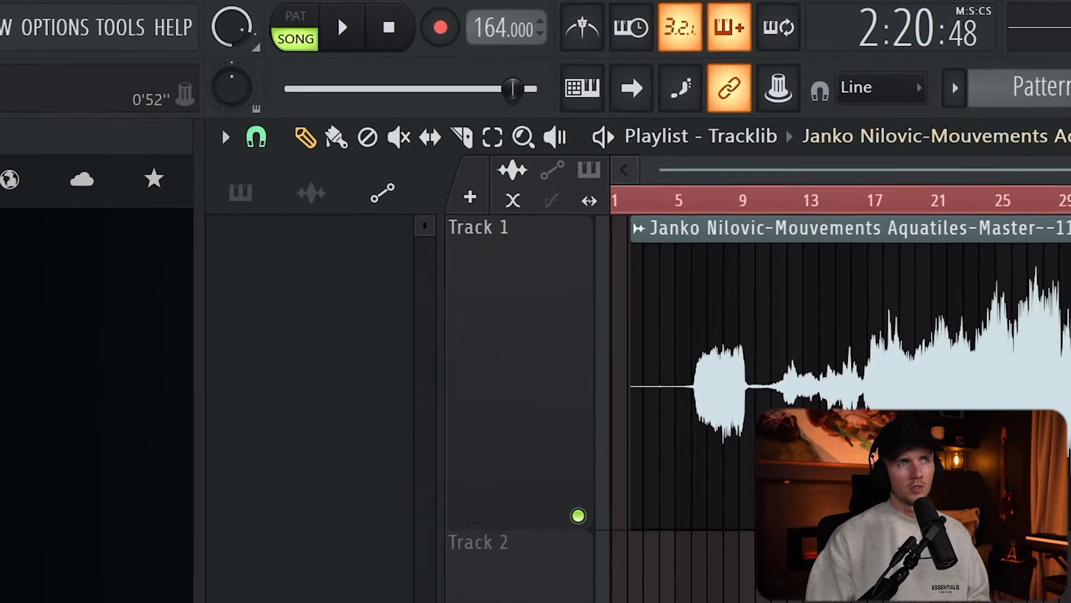
click(647, 239)
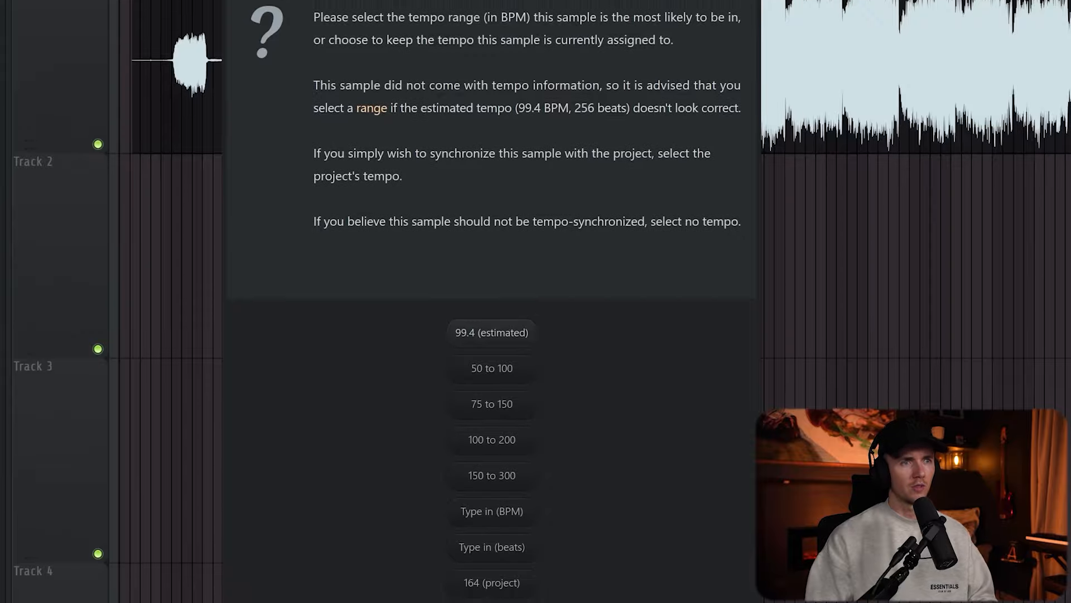
click(492, 511)
key(Return)
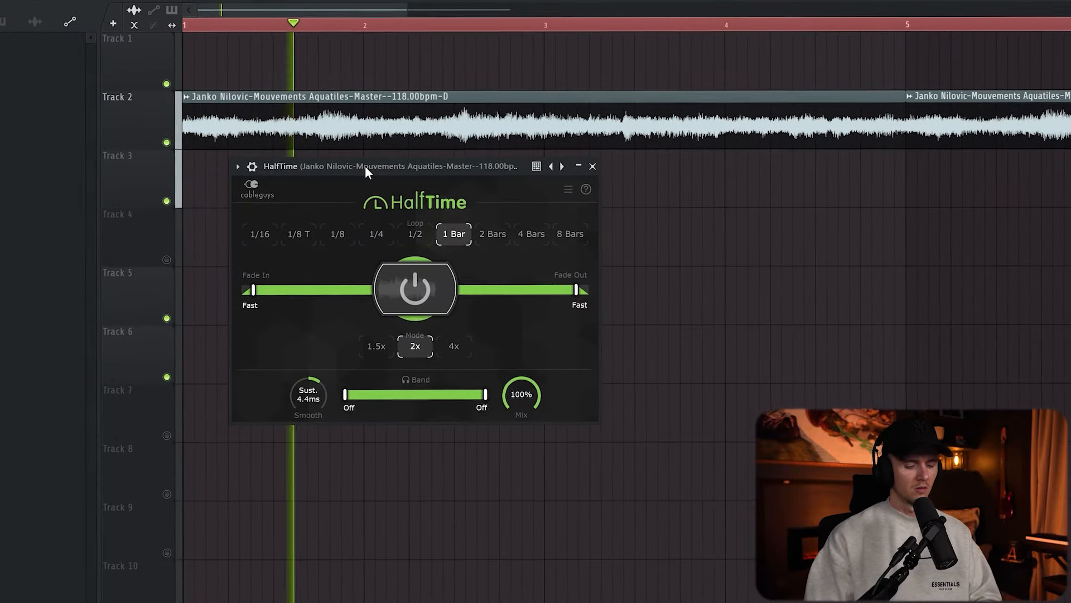
Adjust the ValhallaVintageVerb wet mix on the sample's mixer track
double_click(381, 112)
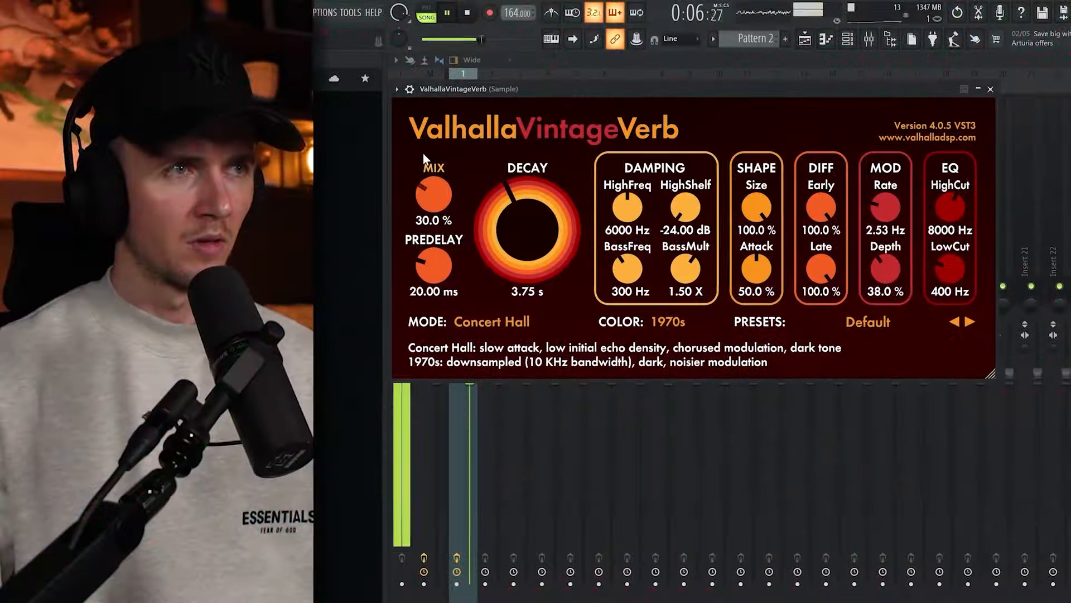
drag(434, 191, 409, 199)
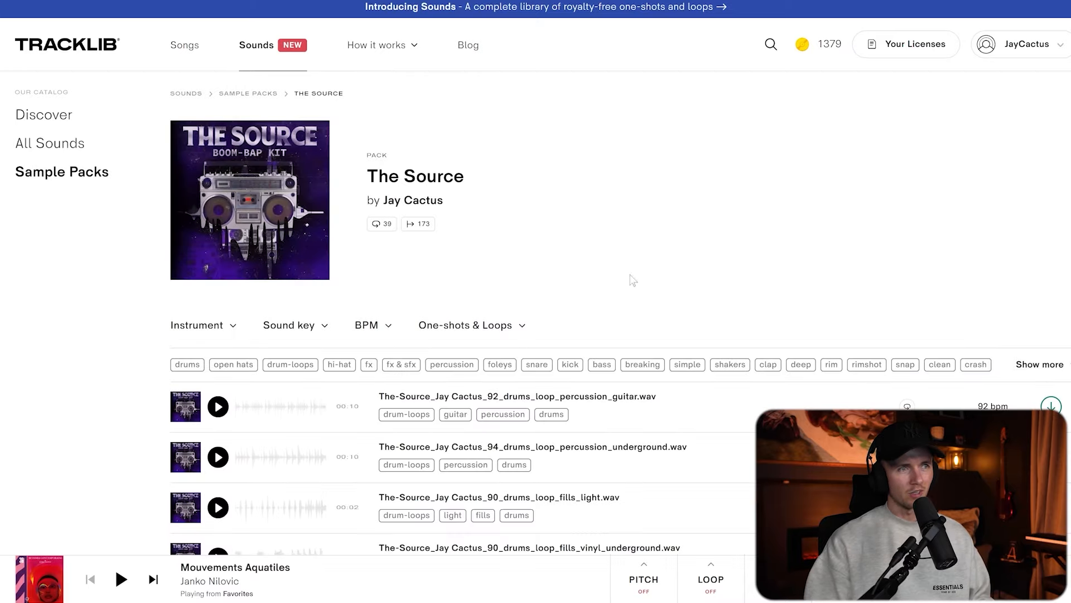
Switch to Tracklib, preview the band snare one-shot in The Source pack and download a snare sound
scroll(490, 353, down, 3)
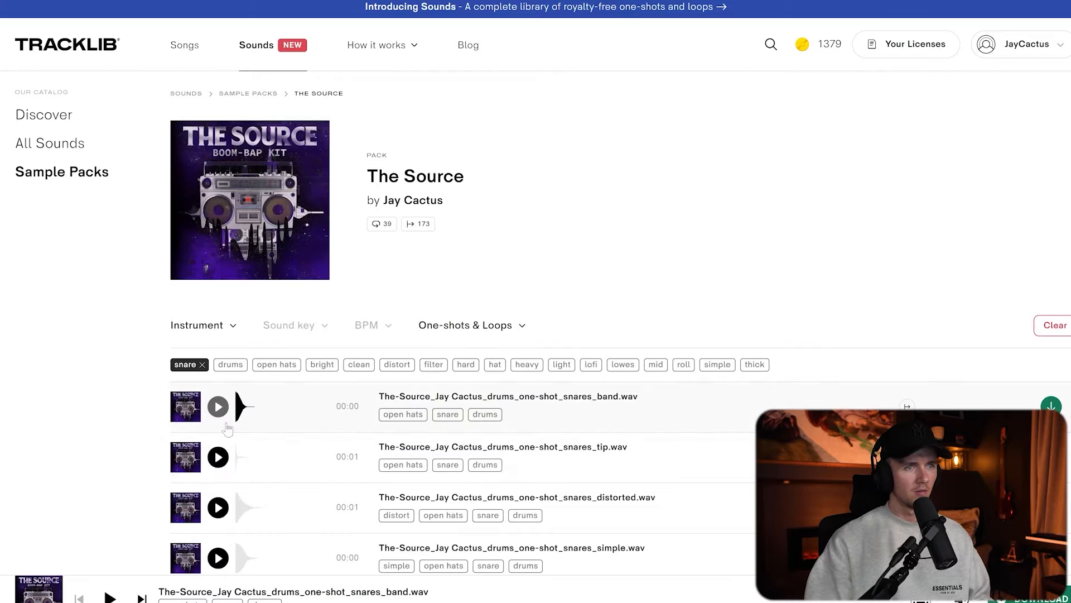
click(217, 407)
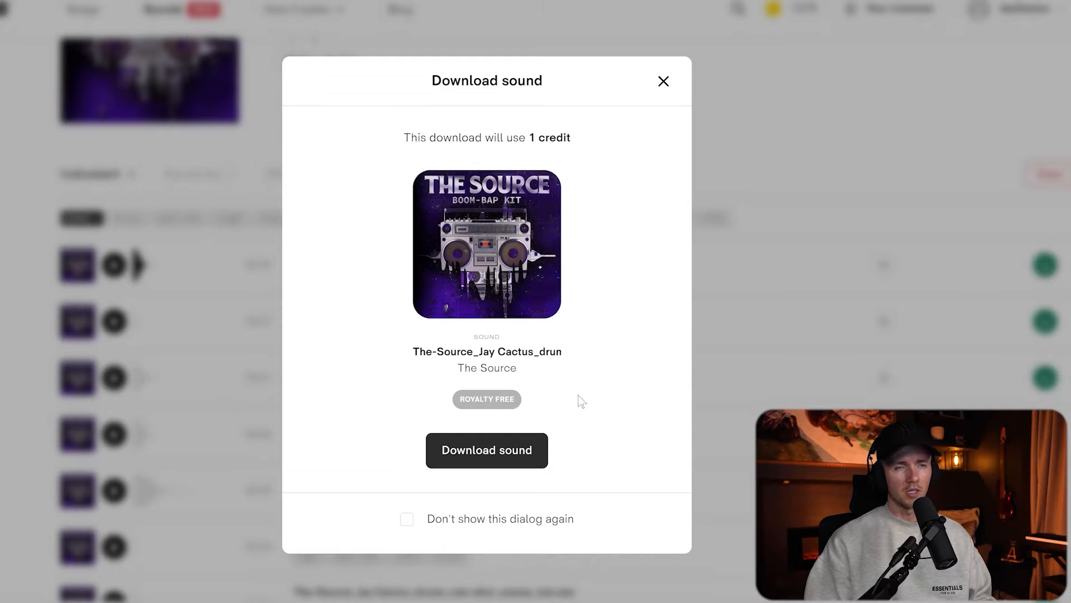
click(513, 450)
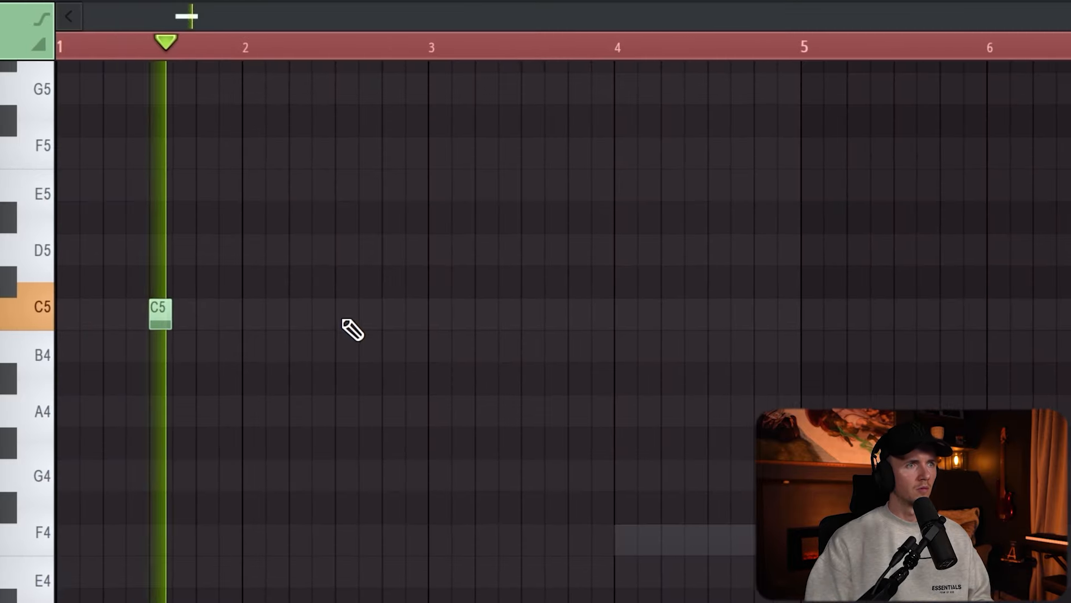
Place C5 snare notes on the third beat of bars 2, 3 and 4, and duplicate the four-bar pattern
click(344, 321)
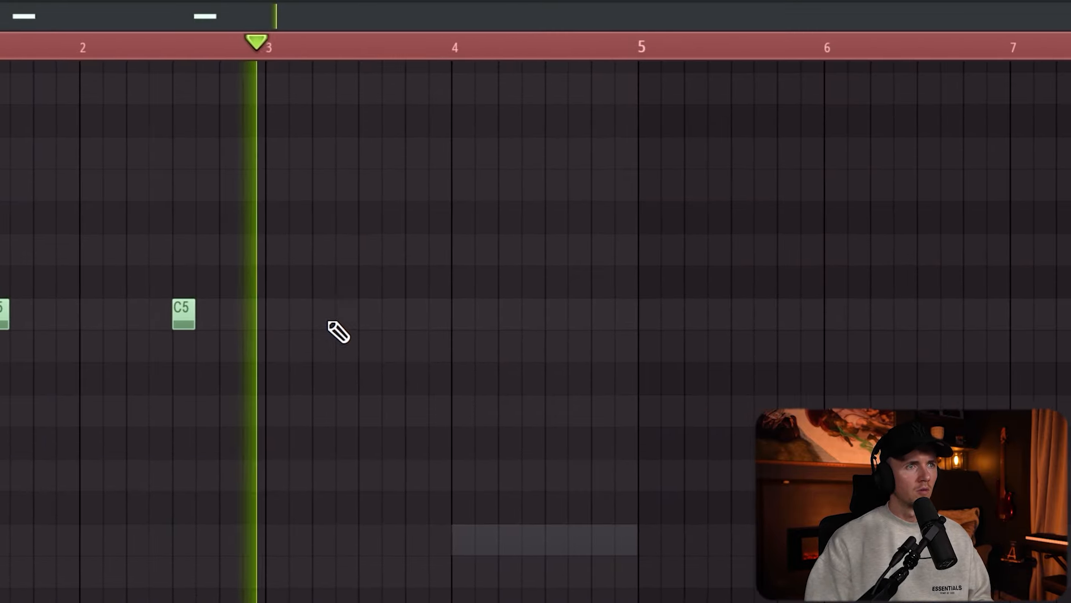
click(369, 314)
click(556, 314)
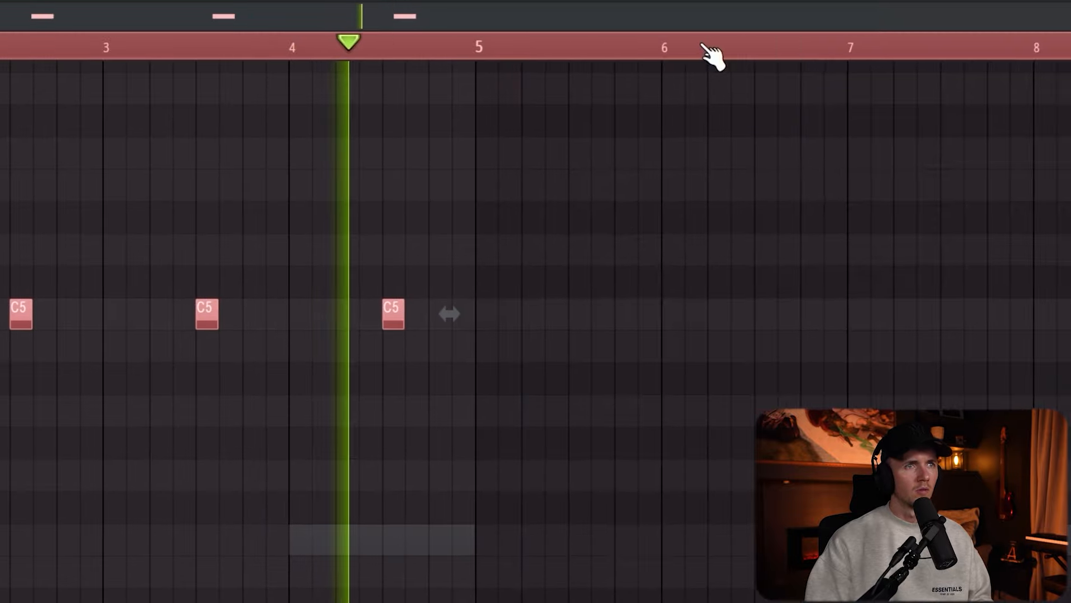
drag(703, 45, 476, 46)
key(ctrl+b)
key(ctrl+d)
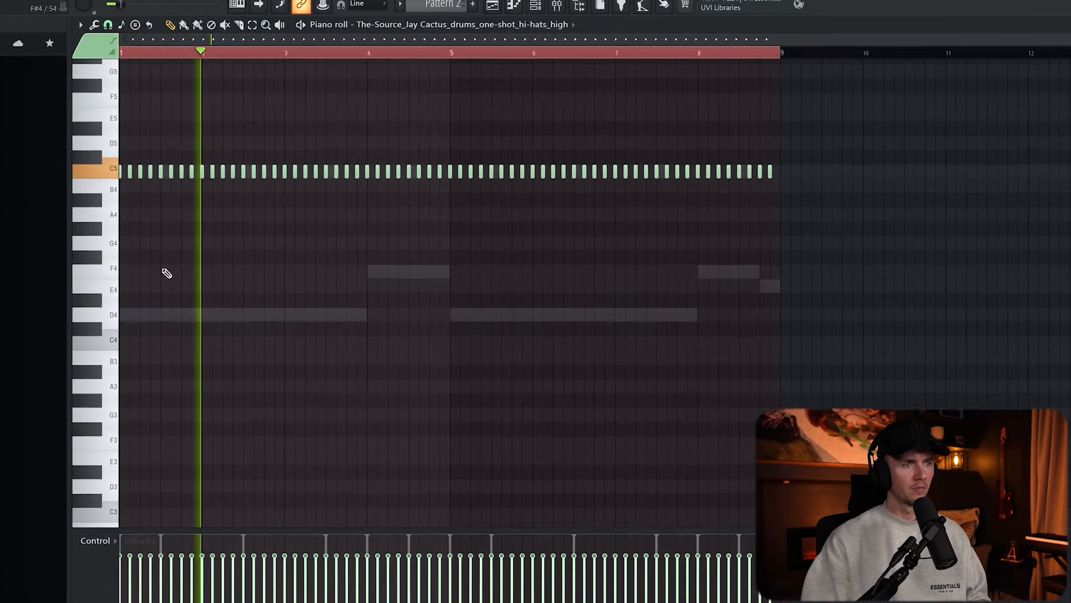
Vary the velocities of the C5 hi-hat notes in bar 1 and duplicate that one-bar pattern across eight bars
scroll(129, 283, up, 10)
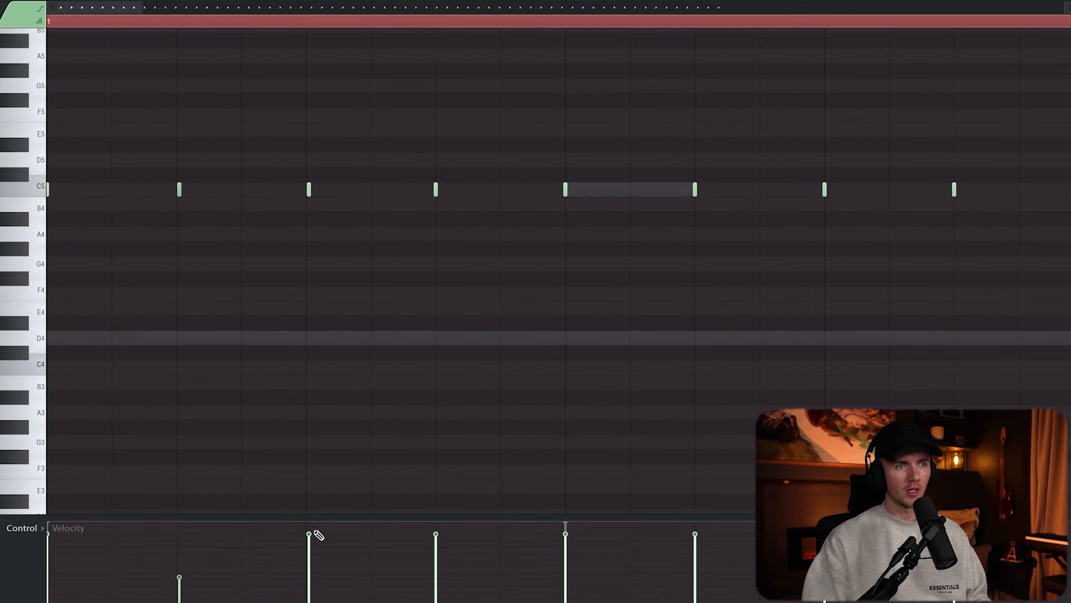
key(space)
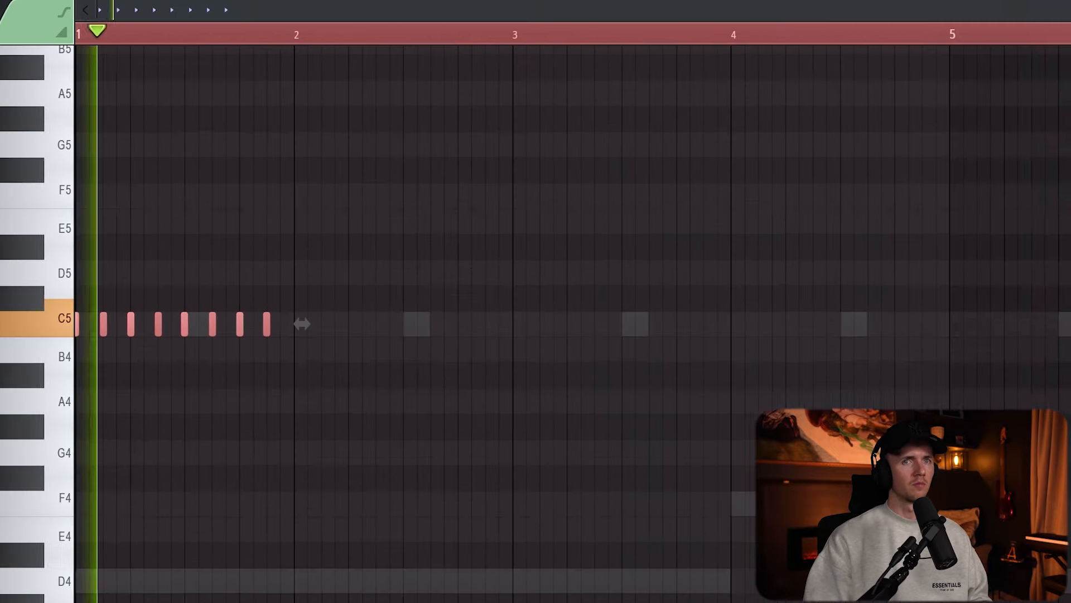
key(ctrl+b)
key(ctrl+b)
key(ctrl+b)
key(ctrl+b)
key(ctrl+b)
key(ctrl+b)
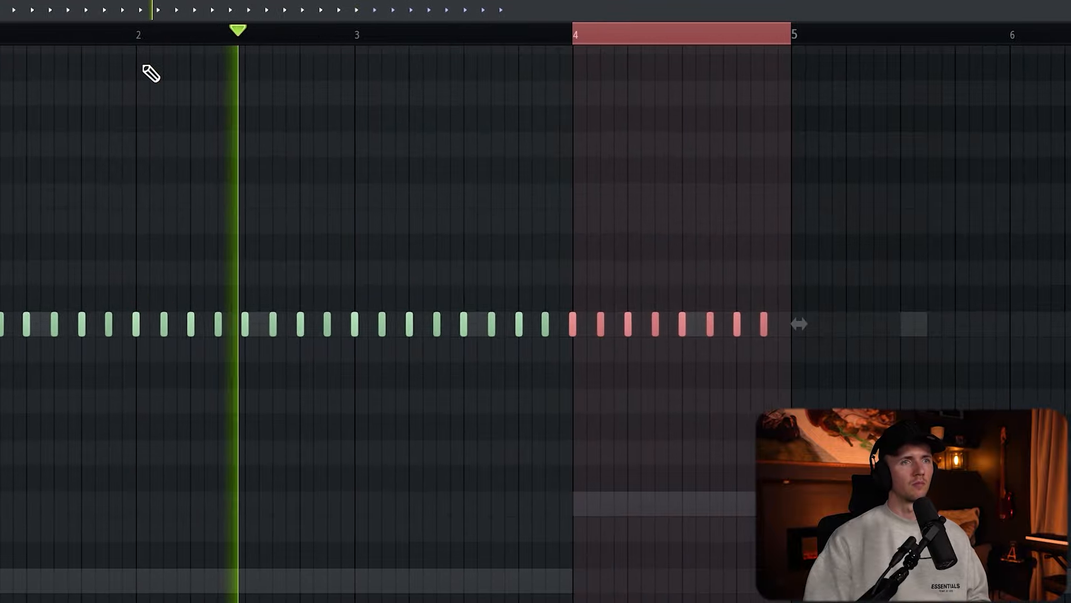
key(ctrl+a)
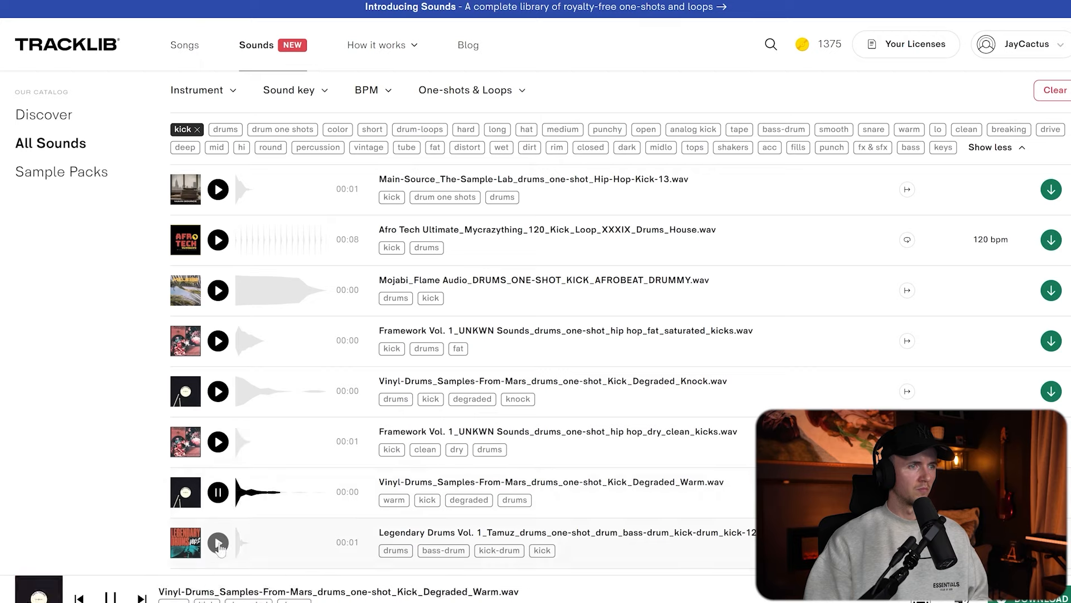
Preview the Legendary Drums Vol. 1 kick on Tracklib and place C5 kick notes through bars 1 and 2
click(219, 542)
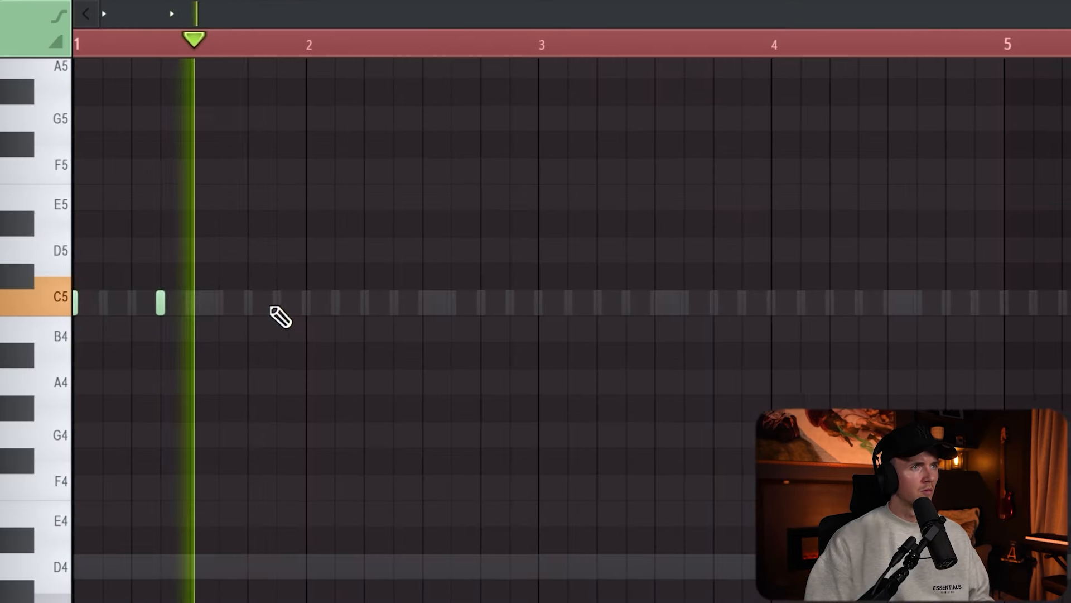
click(251, 303)
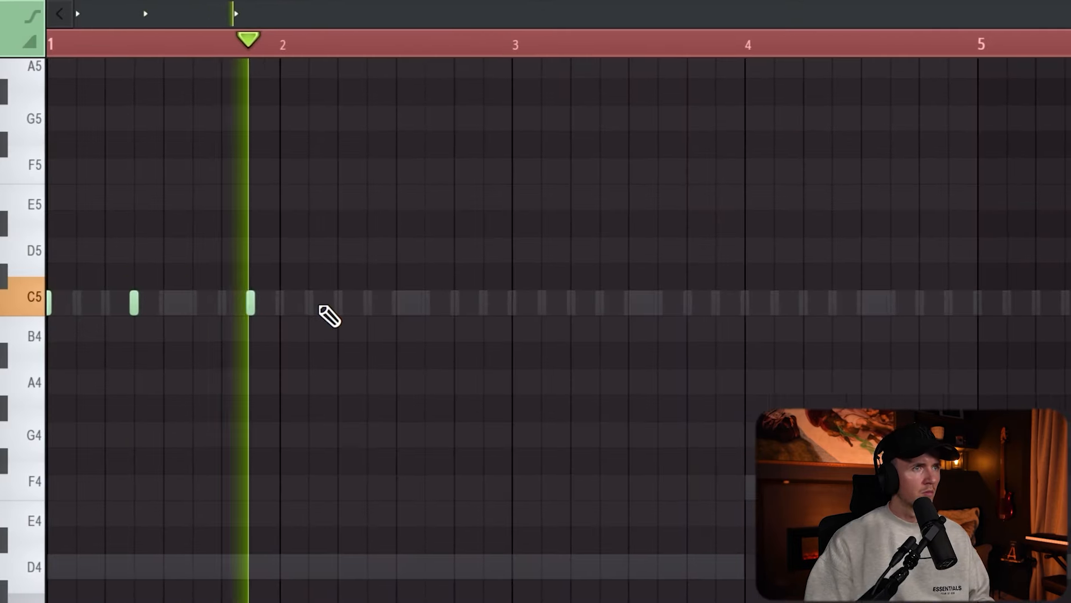
click(320, 305)
click(382, 305)
click(490, 305)
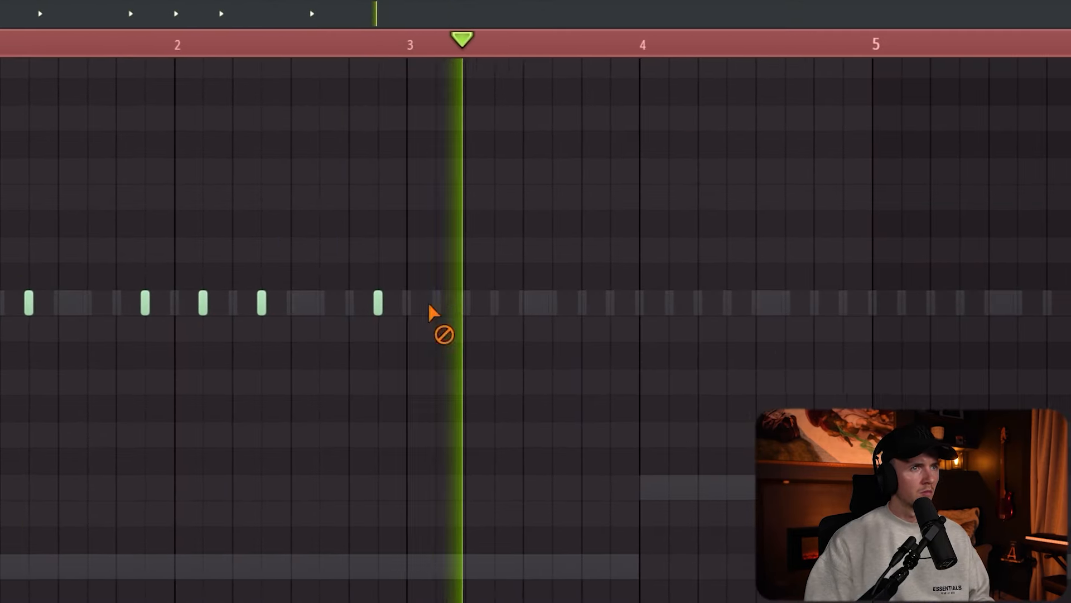
Duplicate the two-bar kick pattern into bars 3 and 4, and select all the kick notes for another repeat
drag(916, 28, 265, 32)
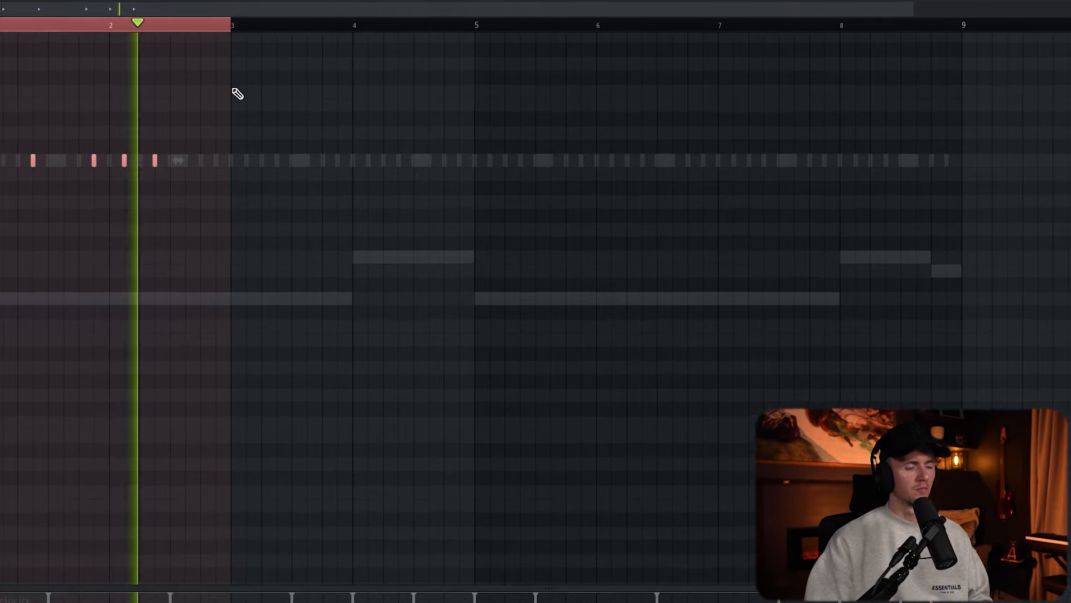
key(ctrl+b)
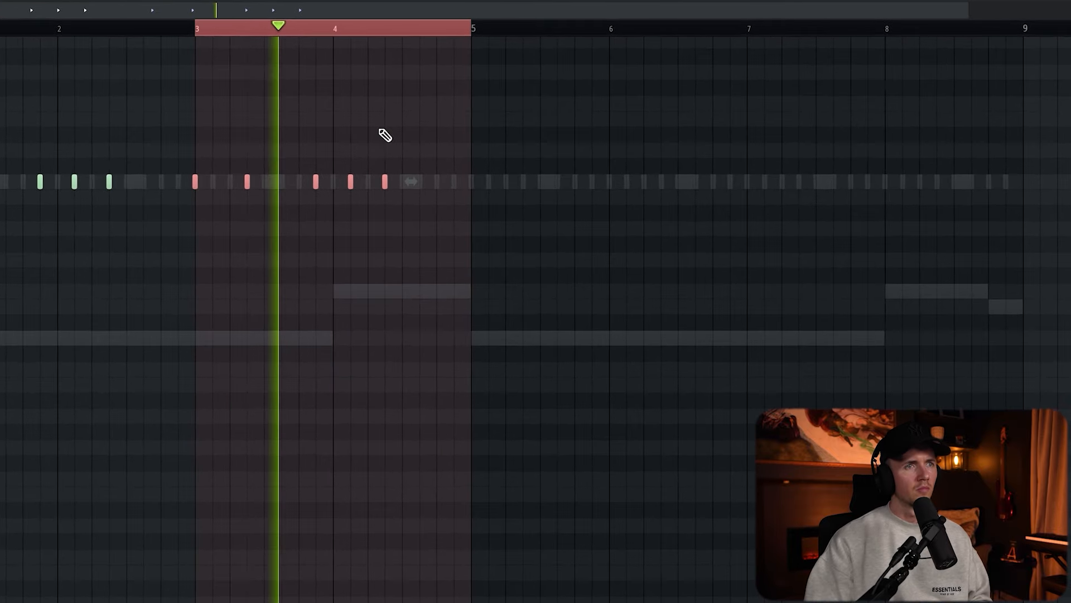
ctrl+click(384, 136)
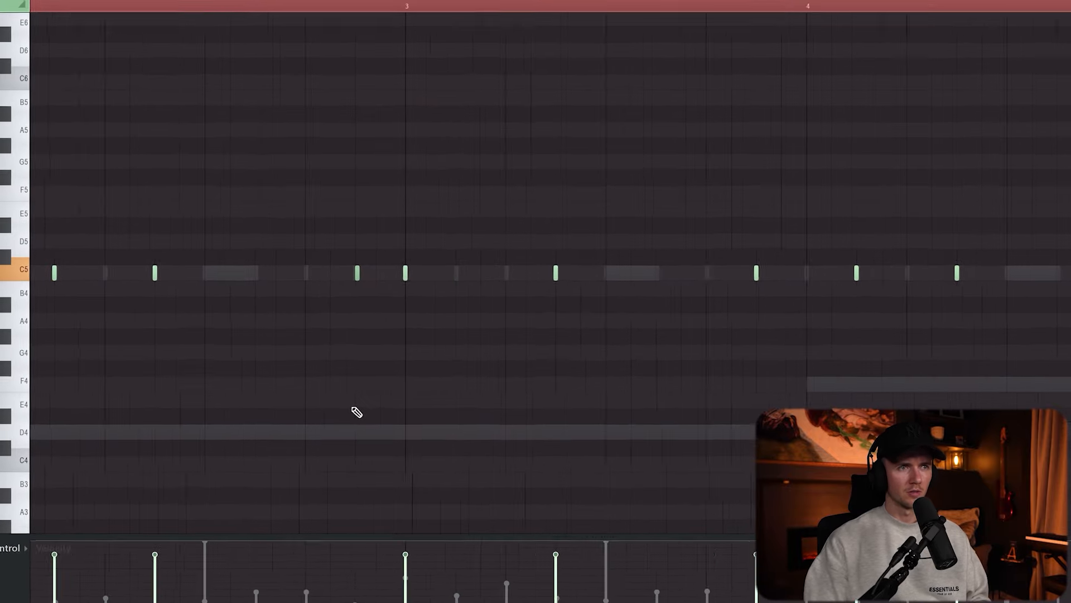
scroll(350, 406, down, 2)
key(ctrl+a)
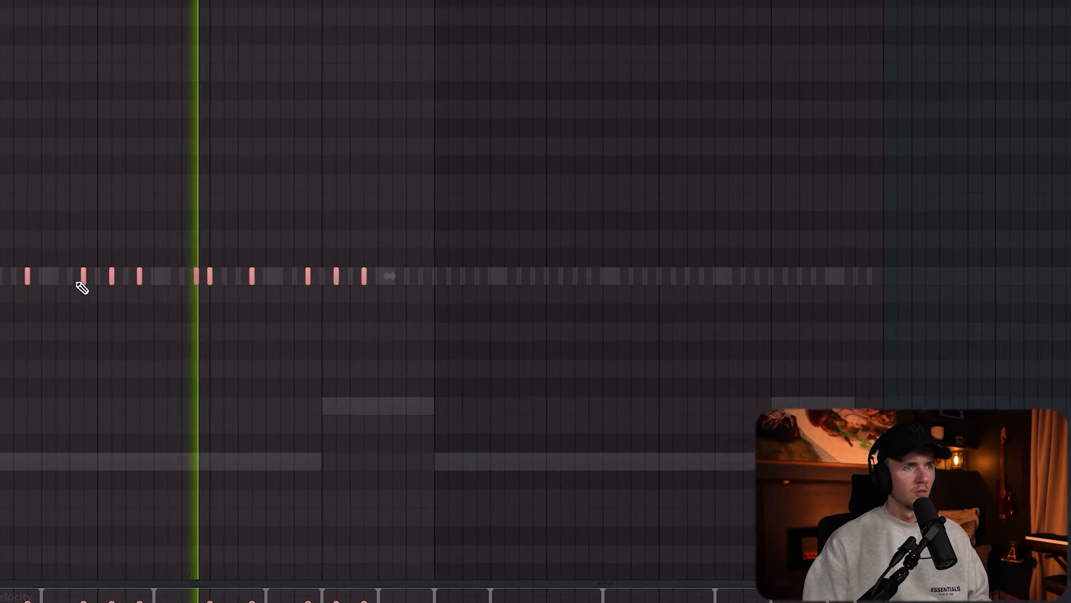
ctrl+click(445, 256)
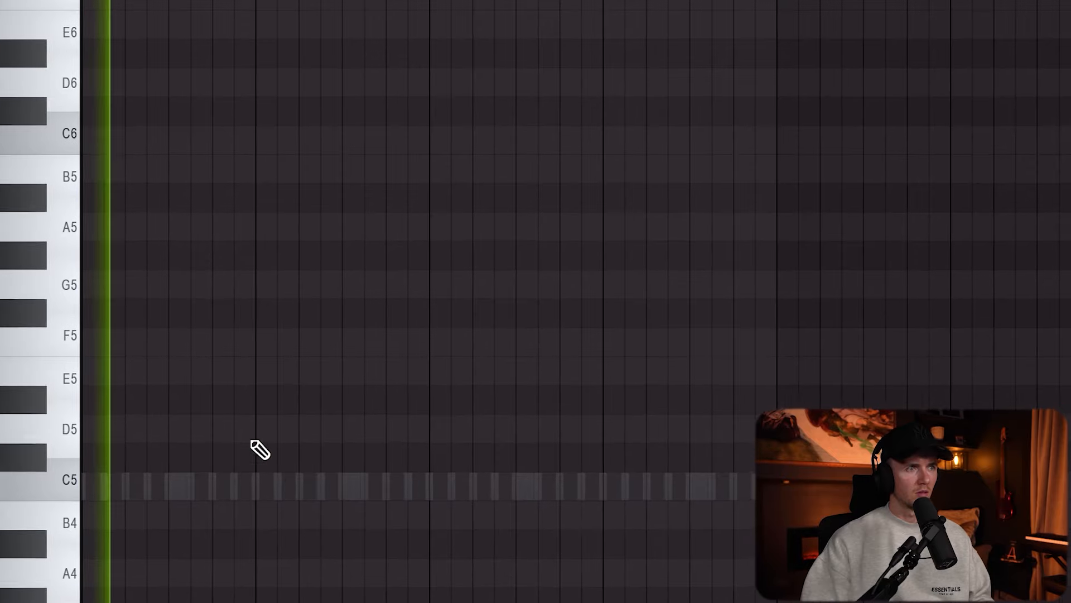
Place a note on the third beat of bar 2 in the empty piano roll, just above the C5 row
click(344, 441)
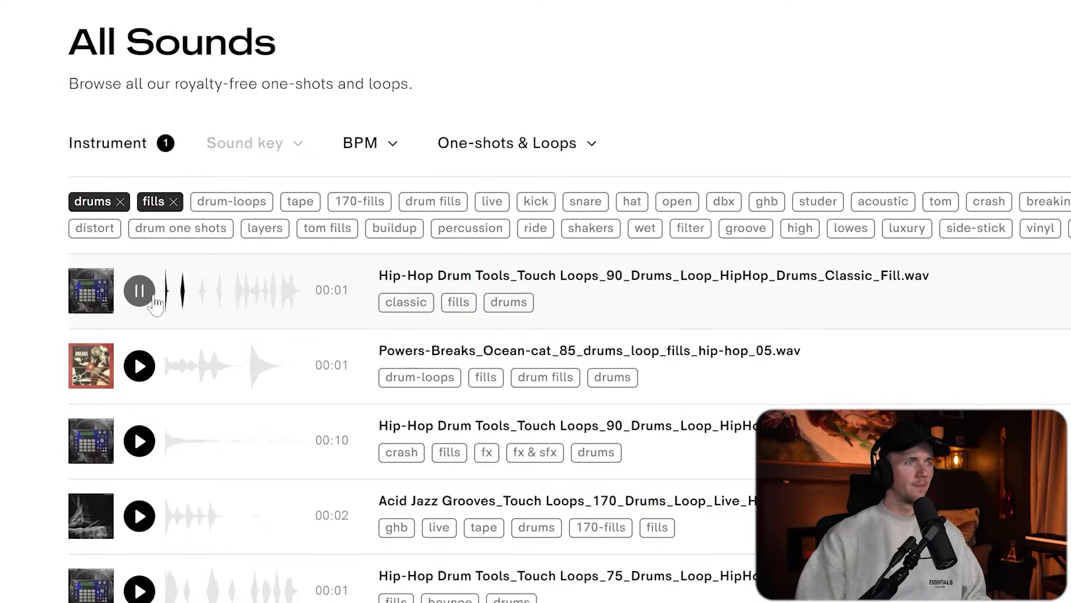
Preview a drum fill among the Tracklib sounds filtered by drums and fills, and the favorite track L'ombra Di Noi
click(136, 530)
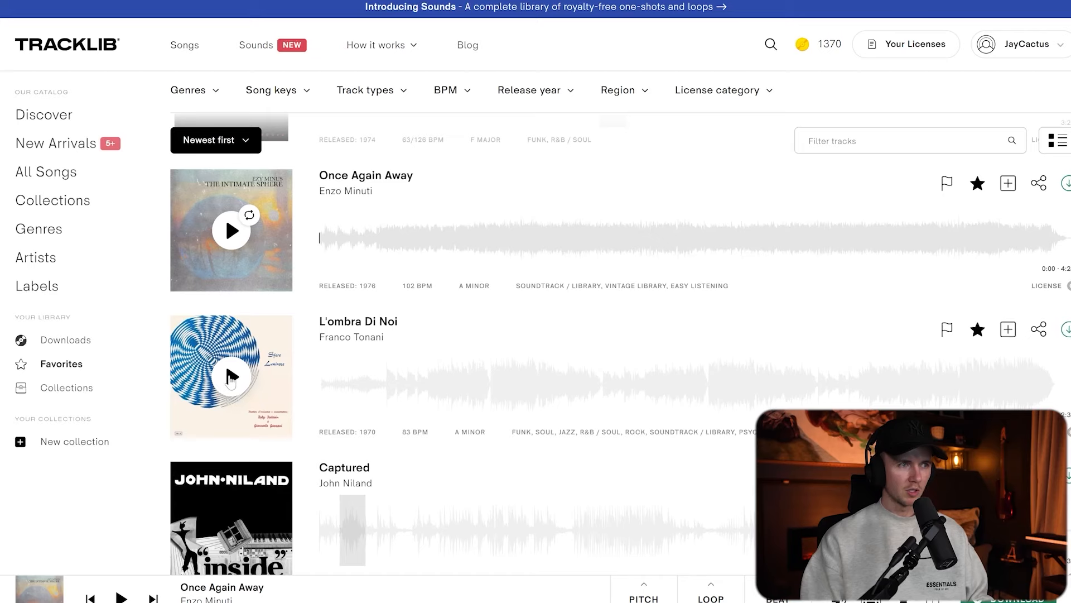
click(230, 377)
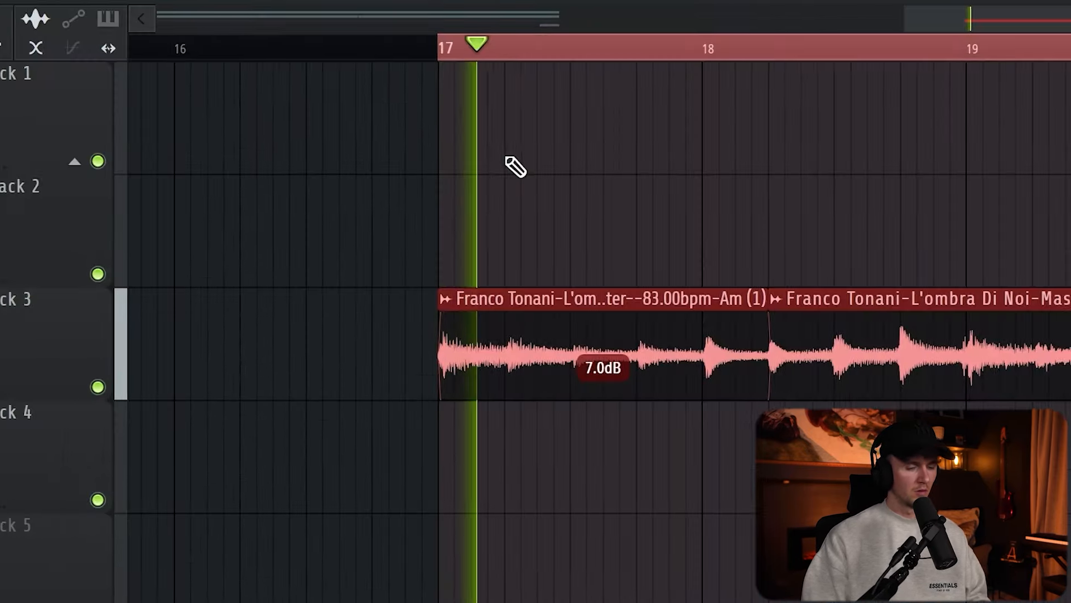
Consolidate the two L'ombra Di Noi clips on Track 3 into one audio clip
click(508, 162)
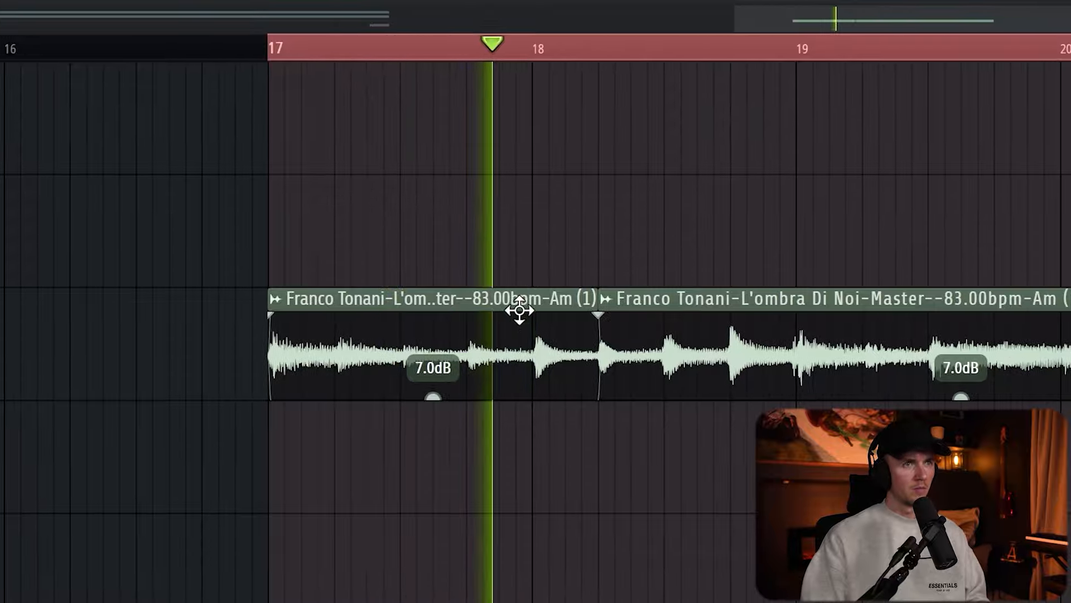
double_click(519, 310)
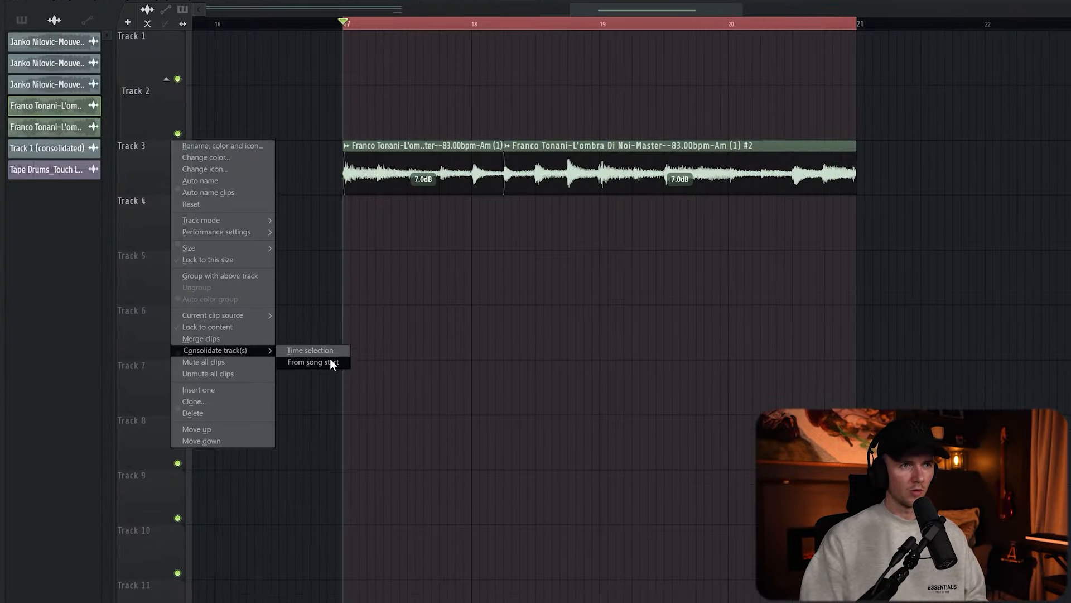
click(331, 362)
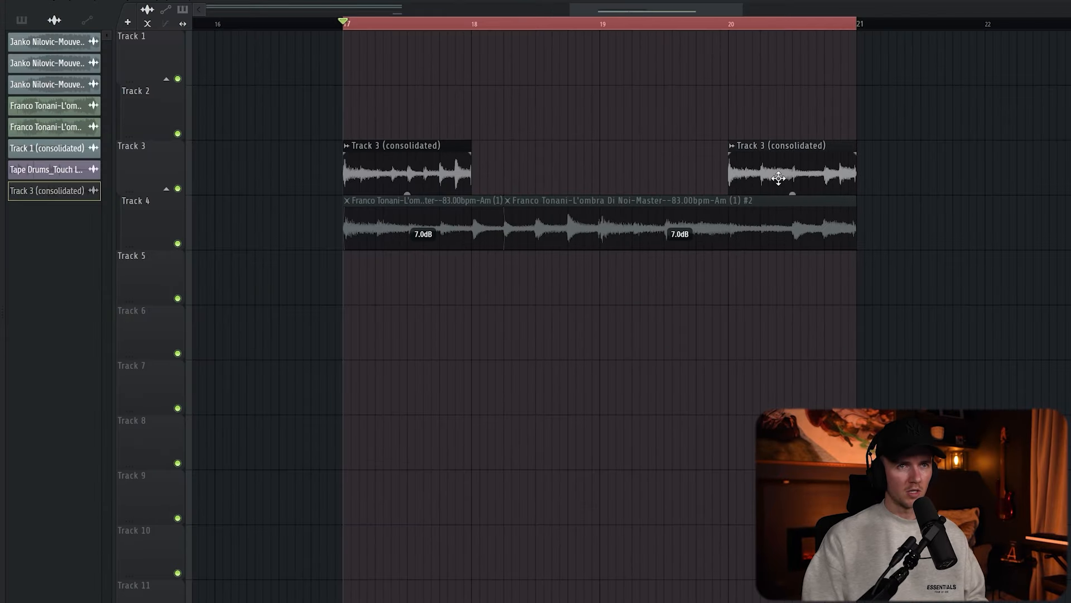
Place further copies of the one-bar Track 3 (consolidated) clip at bars 18 and 19, filling the gap before bar 20
drag(636, 134, 403, 168)
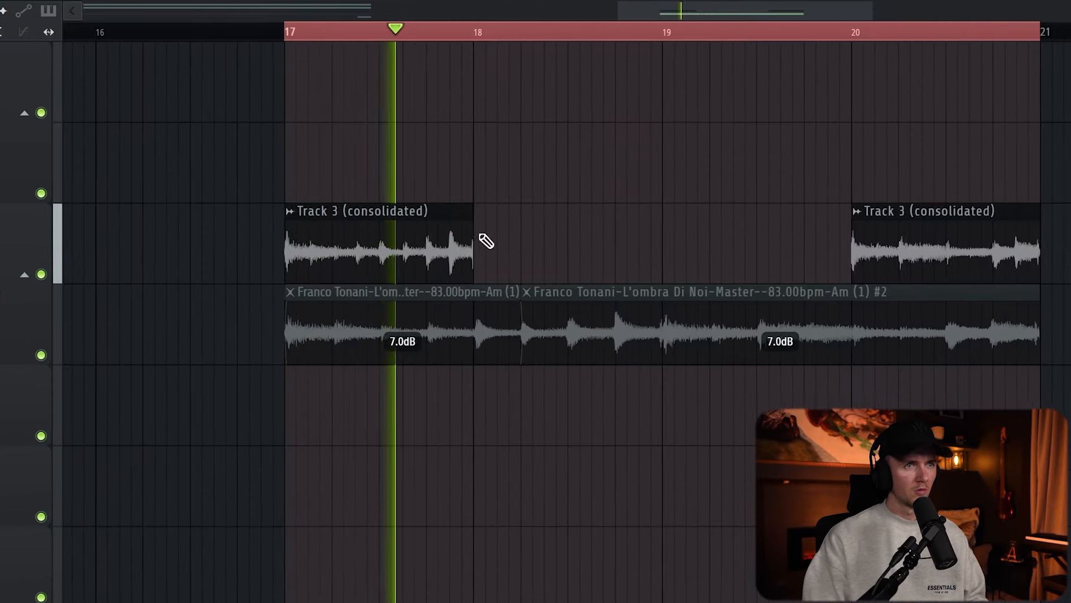
click(481, 164)
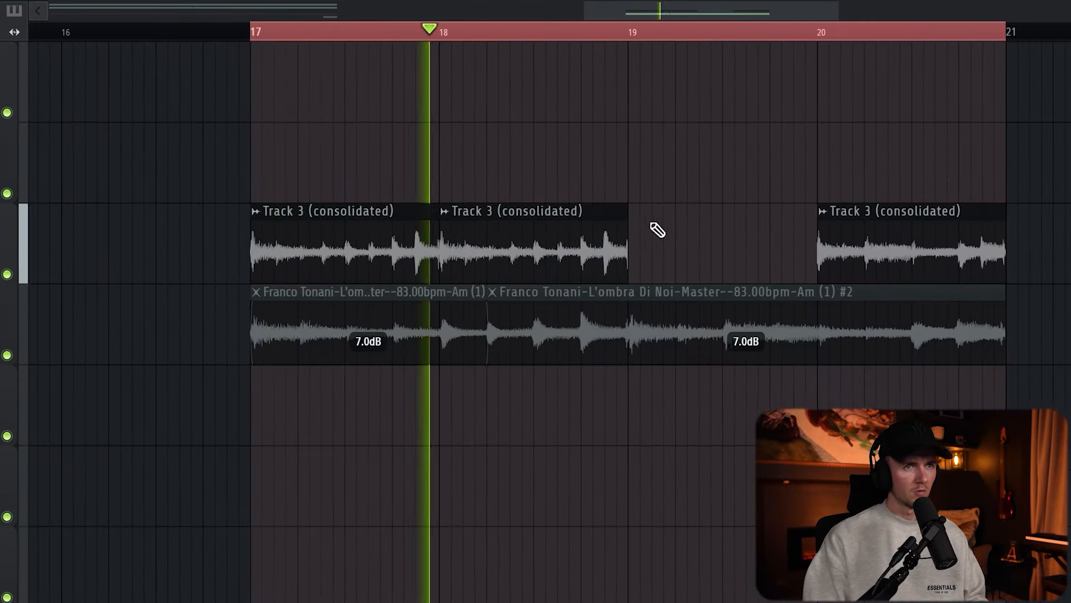
click(608, 235)
scroll(594, 206, down, 3)
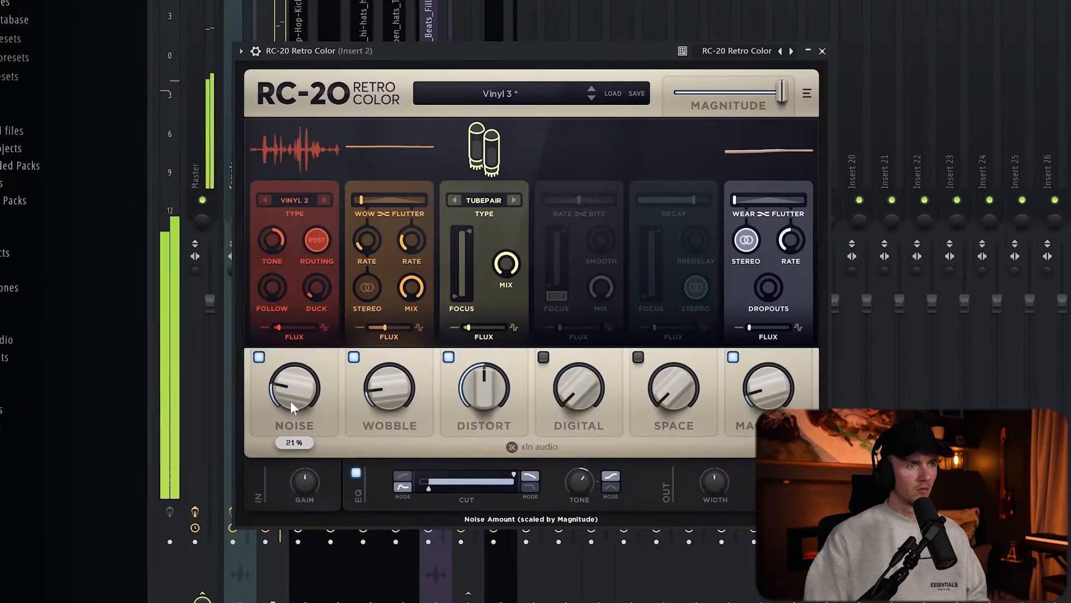
Adjust the noise amount, distortion type and distortion amount in RC-20 Retro Color, and Fresh Air's linked high-end controls on Insert 2
drag(291, 402, 291, 419)
click(455, 201)
mouse_move(481, 402)
mouse_down()
mouse_move(481, 378)
mouse_move(480, 390)
mouse_up()
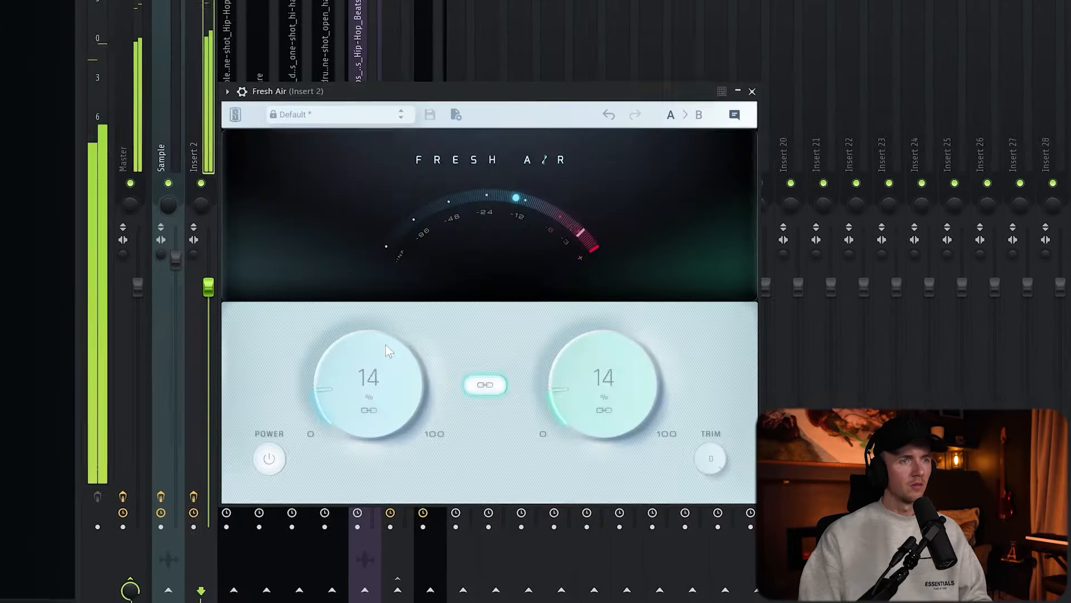
drag(386, 345, 411, 381)
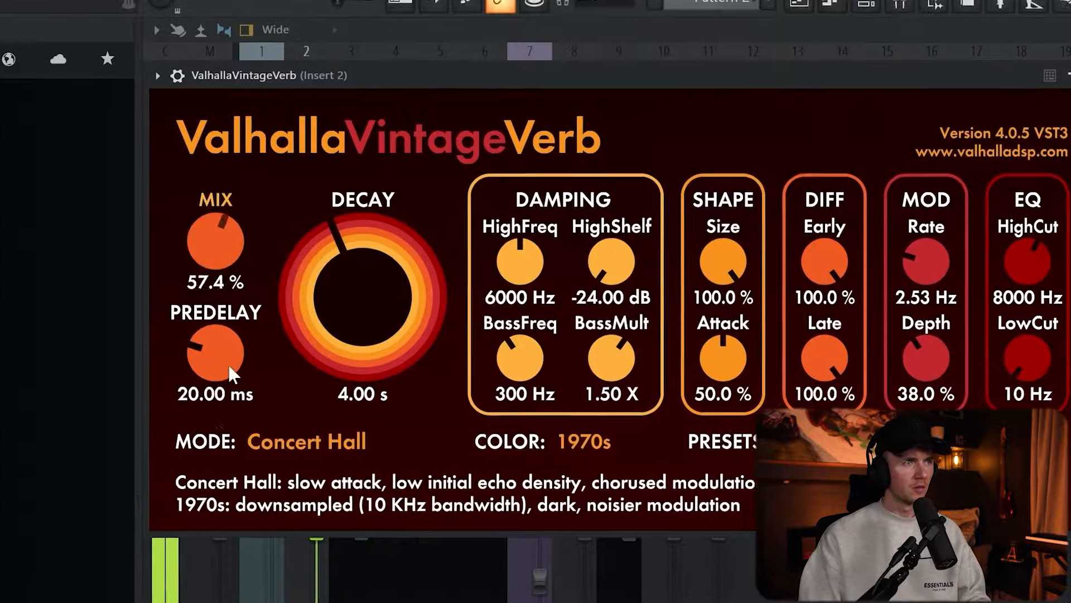
Adjust the ValhallaVintageVerb reverb on Insert 2, and widen the first band's stereo width in Ozone 10 Imager
drag(228, 362, 323, 324)
drag(951, 349, 924, 294)
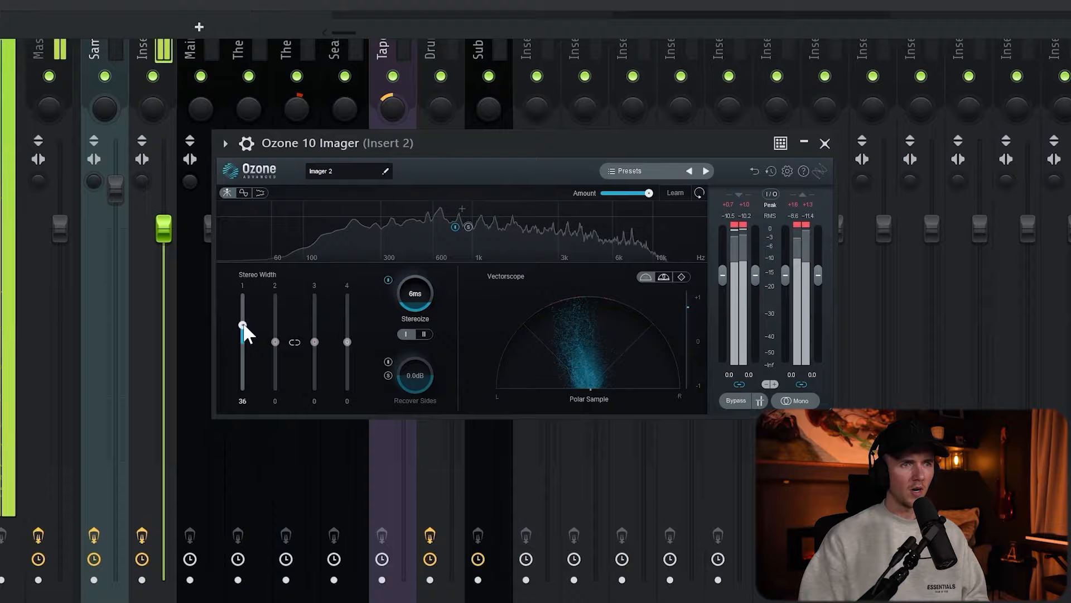
drag(243, 326, 243, 322)
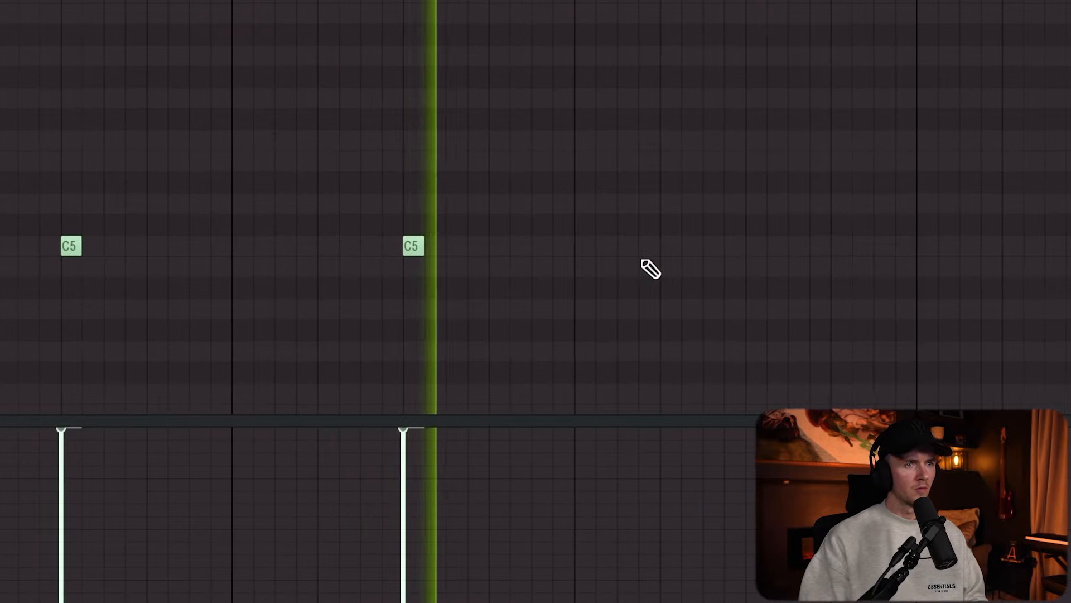
Continue the C5 snare notes on the third beat of each bar, and duplicate the whole snare pattern
click(947, 244)
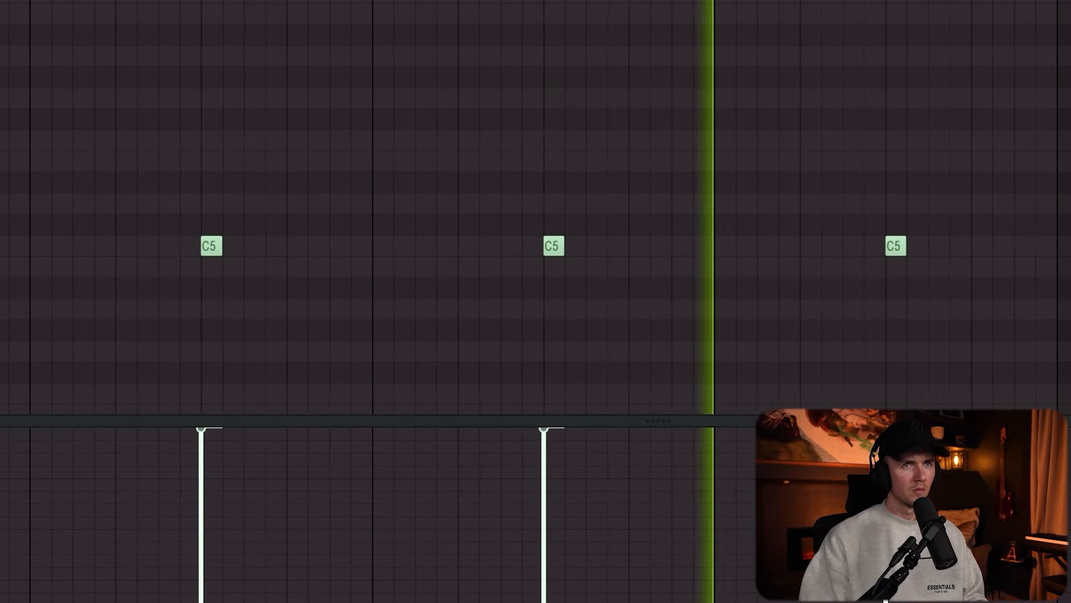
key(ctrl+a)
key(ctrl+b)
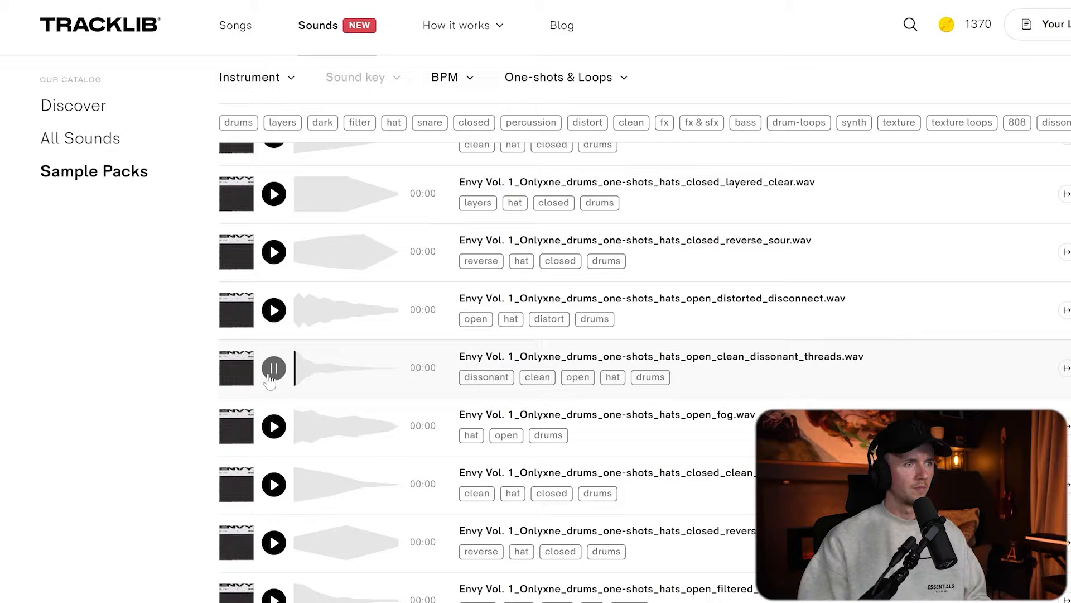
Preview the Envy Vol. 1 hats on Tracklib, and fill every second step of the closed_clean_station hat channel
click(266, 423)
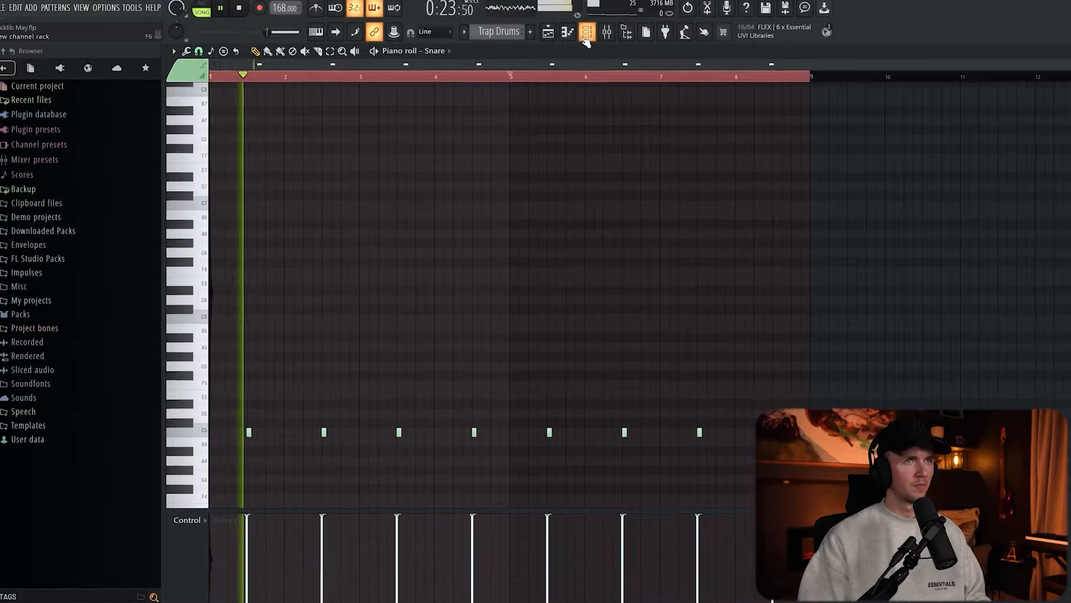
click(586, 39)
right_click(341, 183)
click(463, 217)
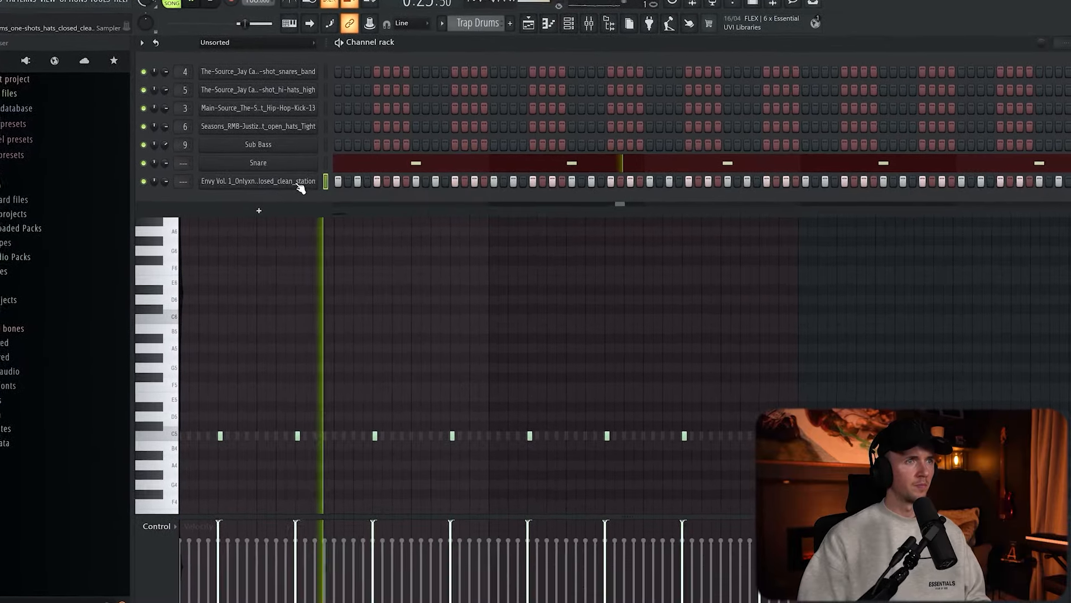
Boost the closed_clean_station hat sample's level with the sampler's precomputed effects
click(295, 184)
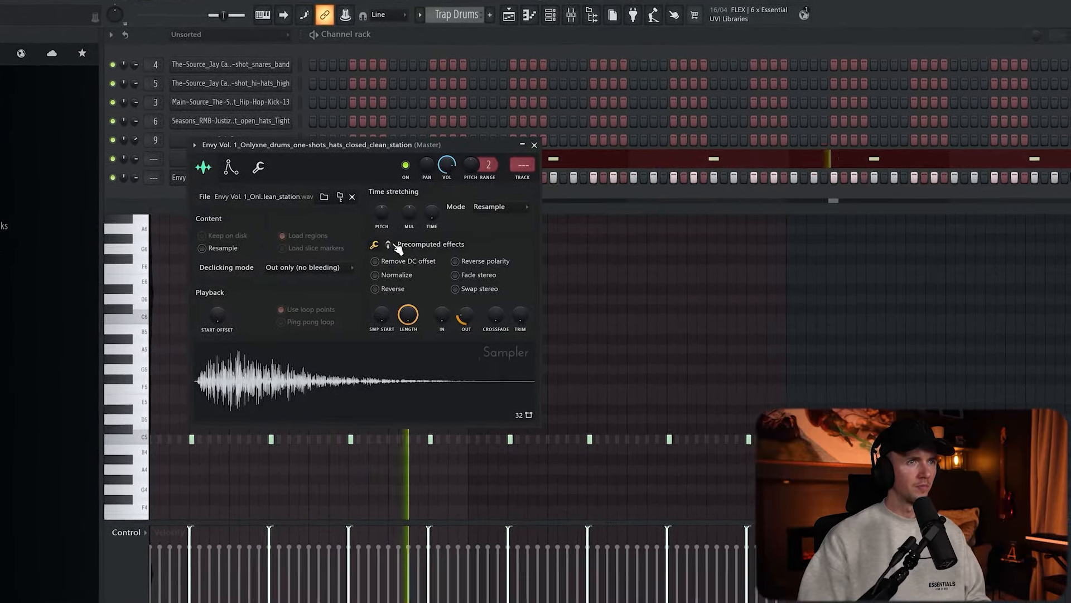
click(362, 244)
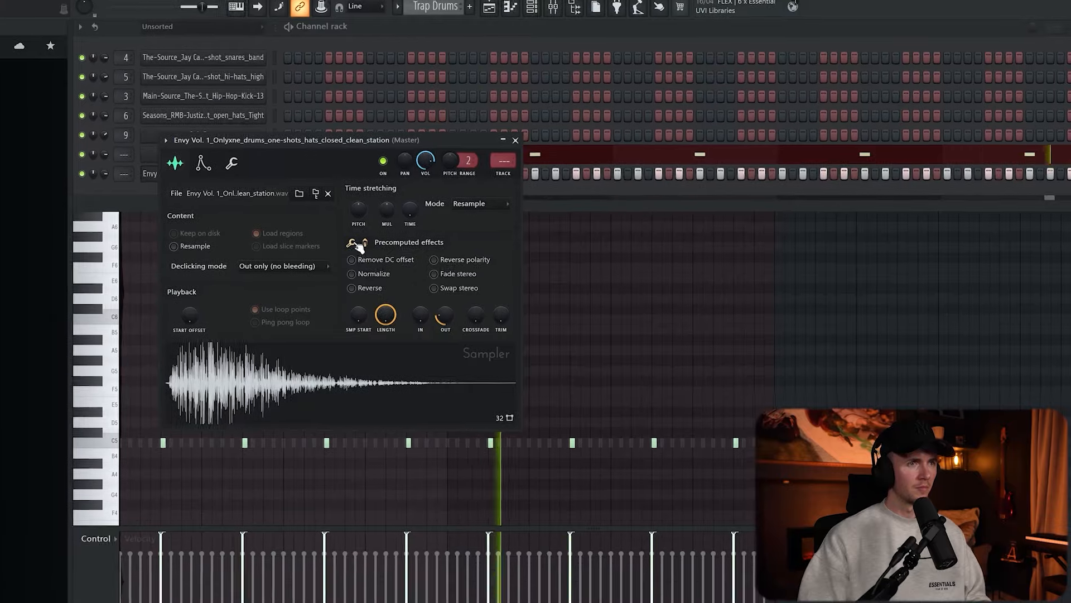
click(376, 244)
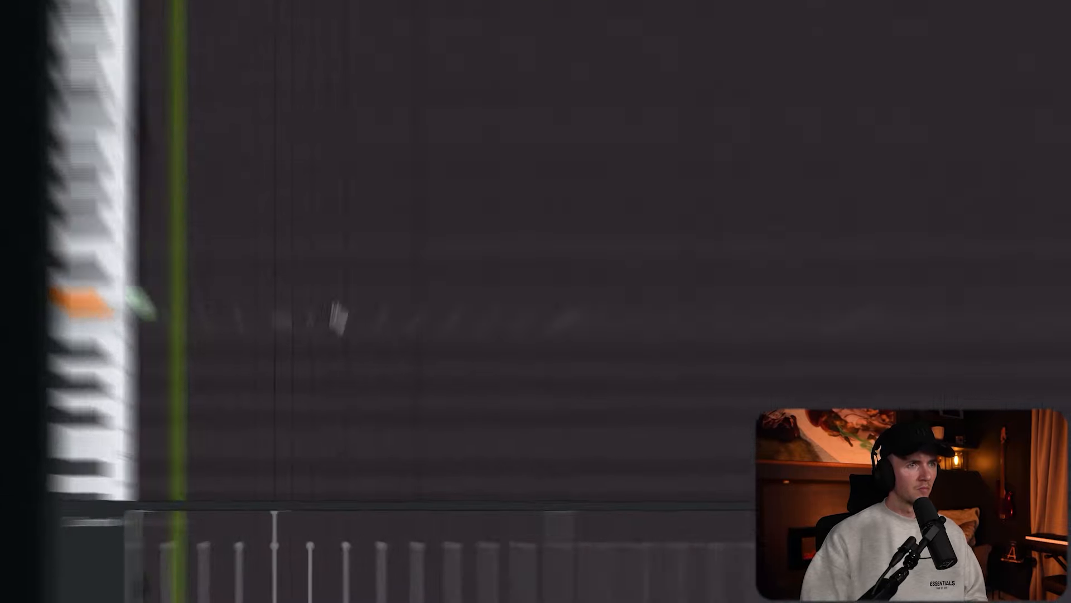
Program a syncopated line of C#5 and D5 notes above the hi-hat and snare ghost notes, with one high C#6 accent
click(346, 310)
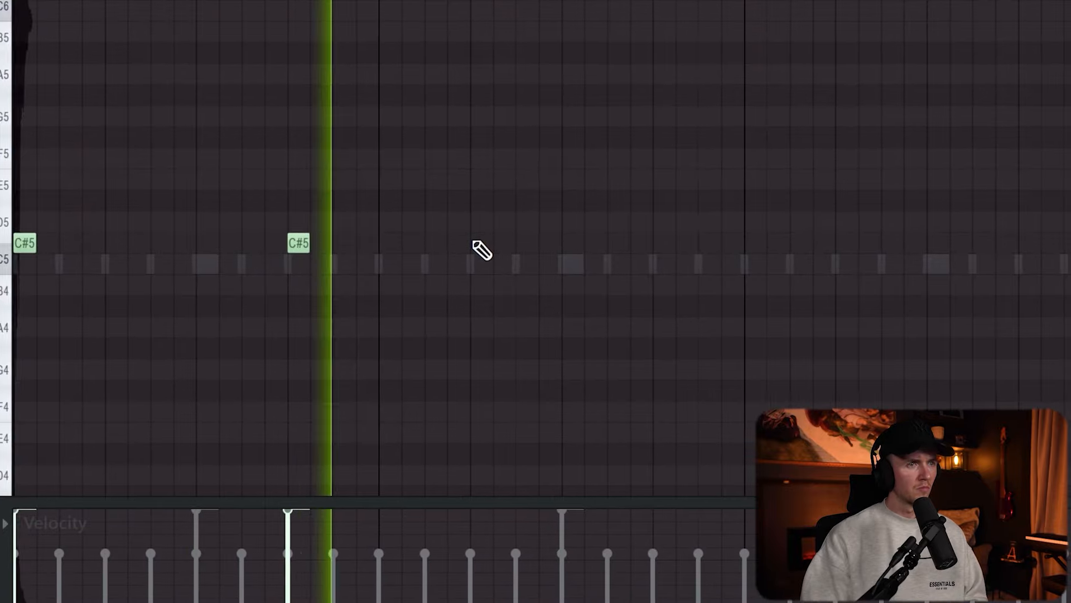
click(493, 307)
click(602, 305)
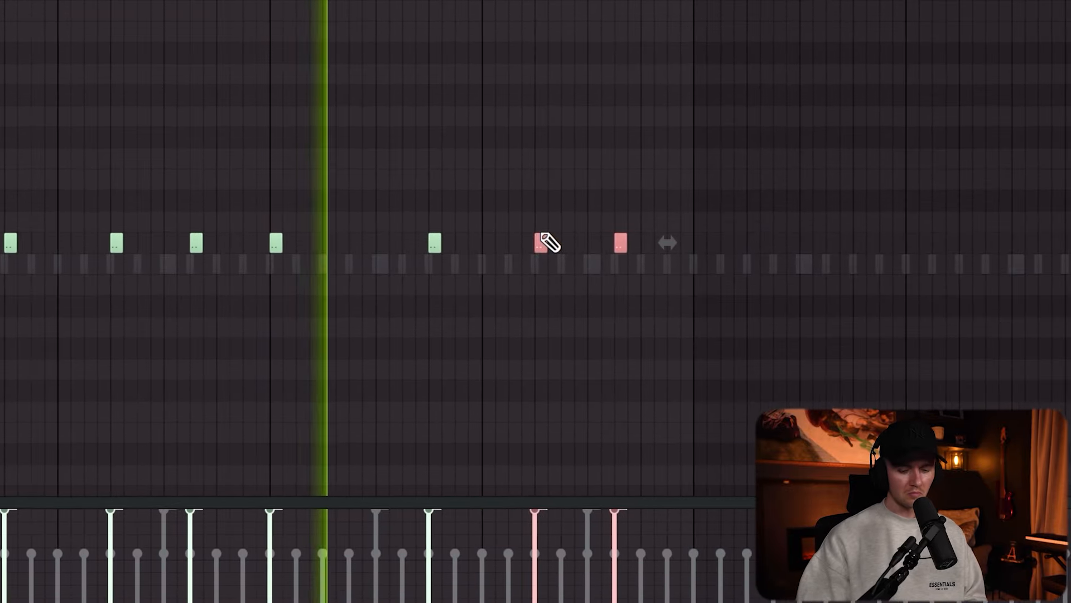
click(460, 84)
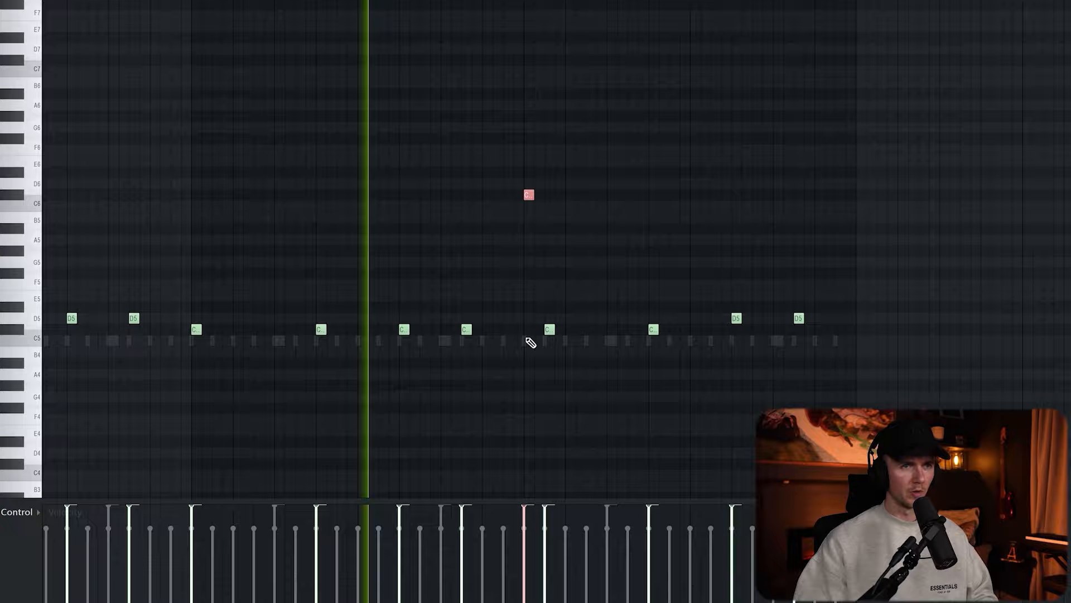
click(592, 330)
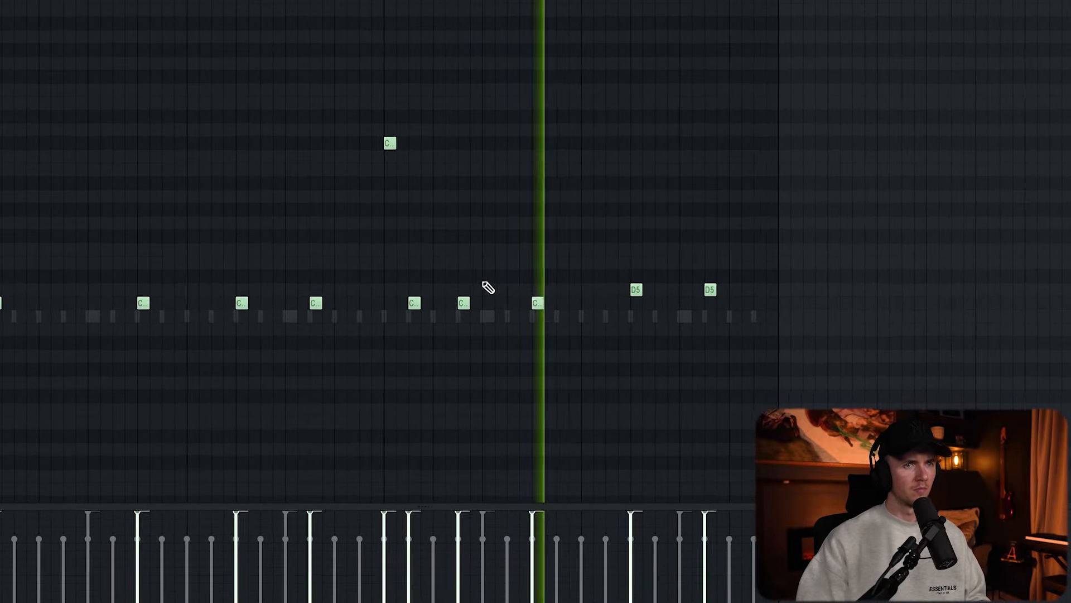
click(705, 162)
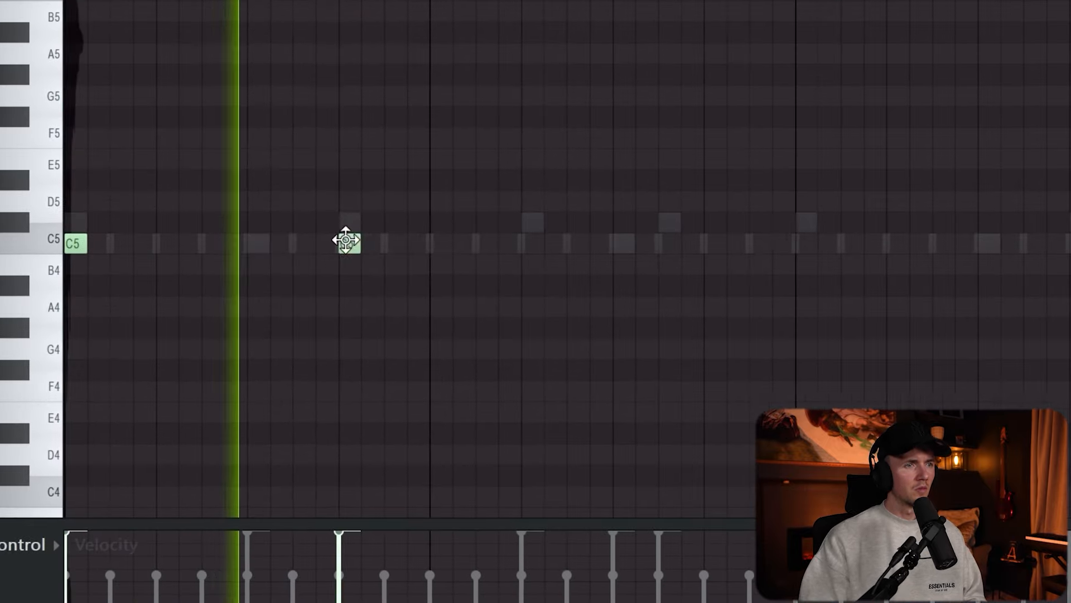
Place C5 notes directly under the C#5 ghost notes so both parts hit at the same positions
click(534, 243)
click(670, 243)
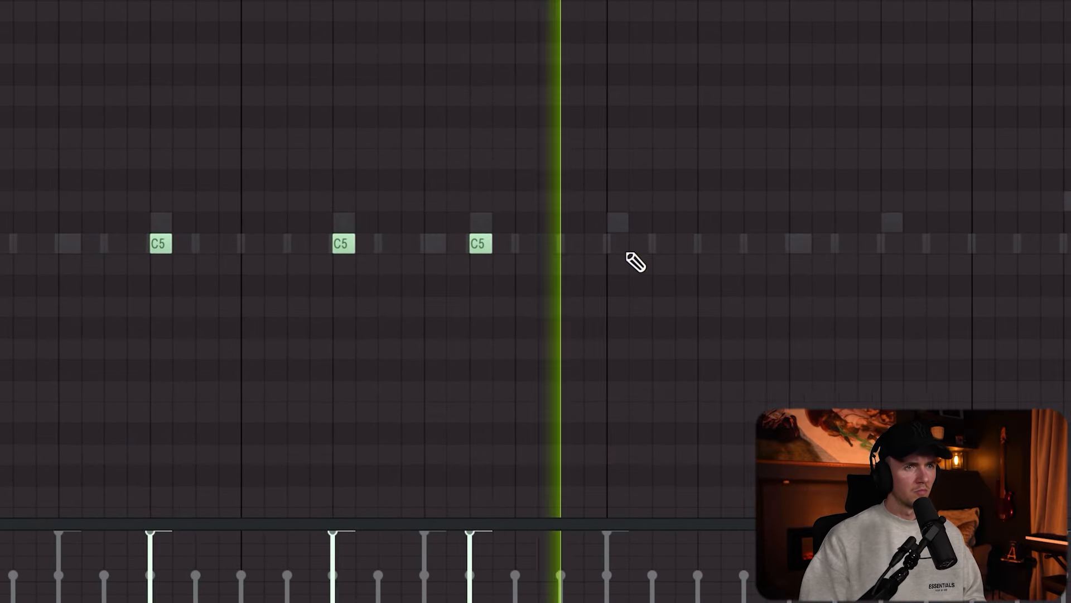
click(621, 244)
click(891, 244)
click(882, 244)
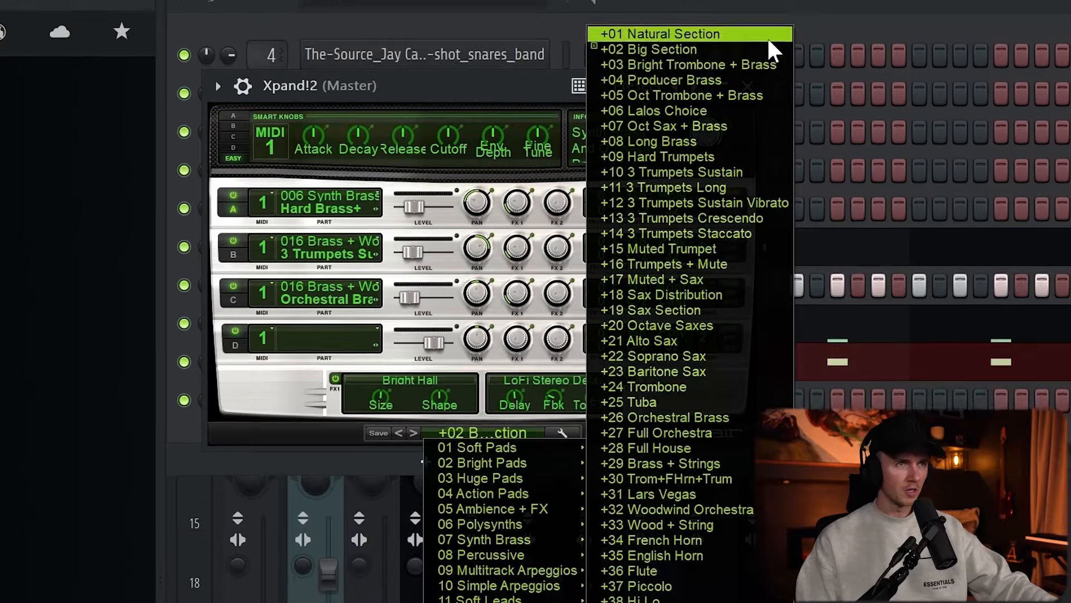
Browse the Xpand!2 brass and woodwind presets, and repeat the two-bar sustained C#3 and C#4 notes from bar 5
click(916, 3)
click(441, 95)
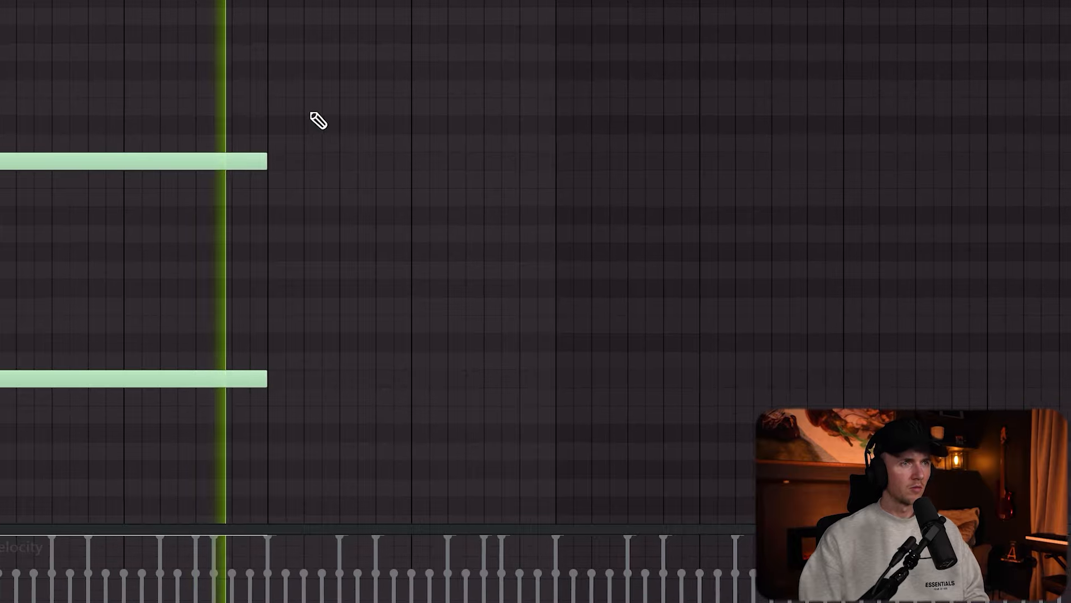
key(ctrl+a)
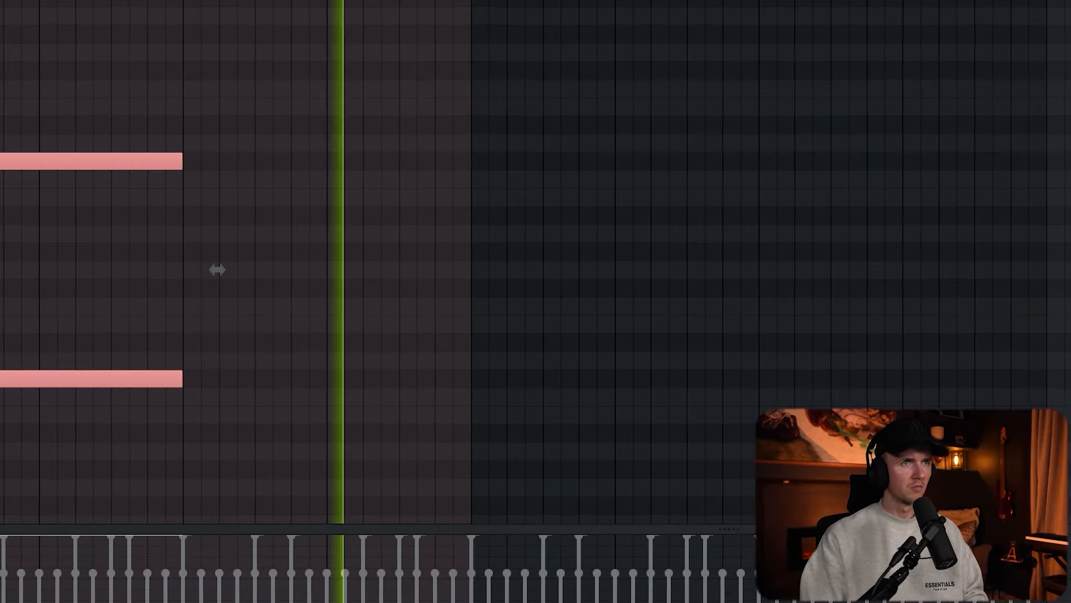
key(ctrl+b)
key(ctrl+a)
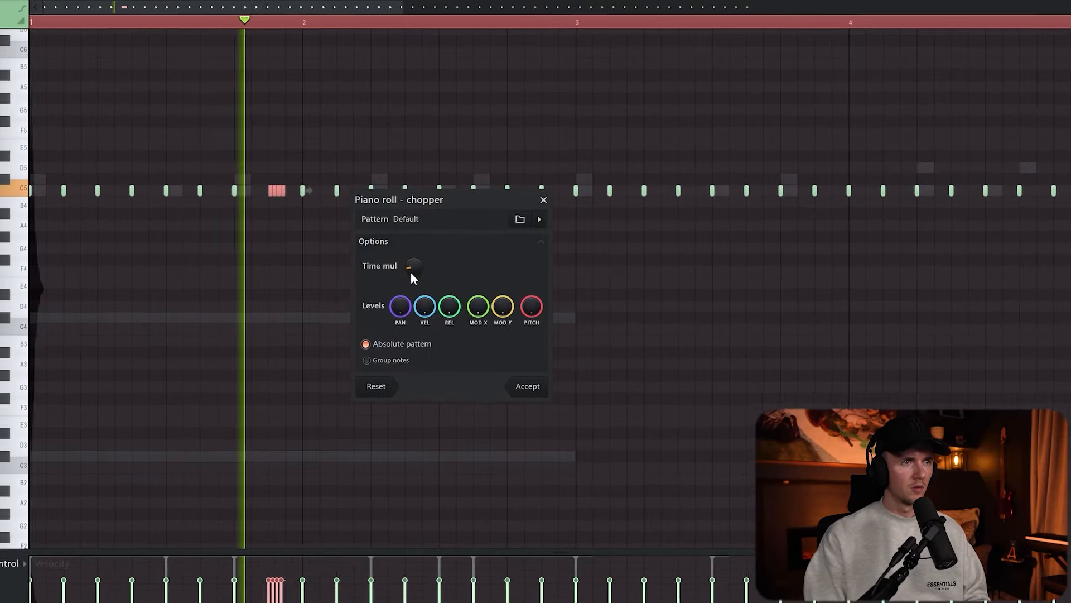
Chop hi-hat notes near the end of bar 1 and in bar 3 into fast rolls, adjusting the chopper's time multiplier
drag(414, 264, 413, 281)
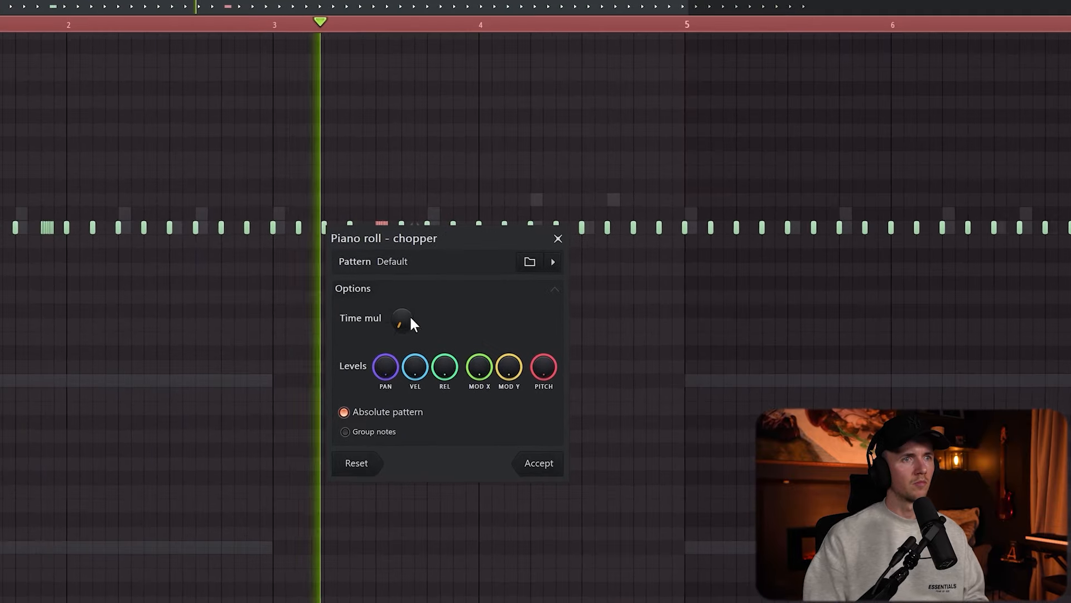
drag(414, 285, 414, 301)
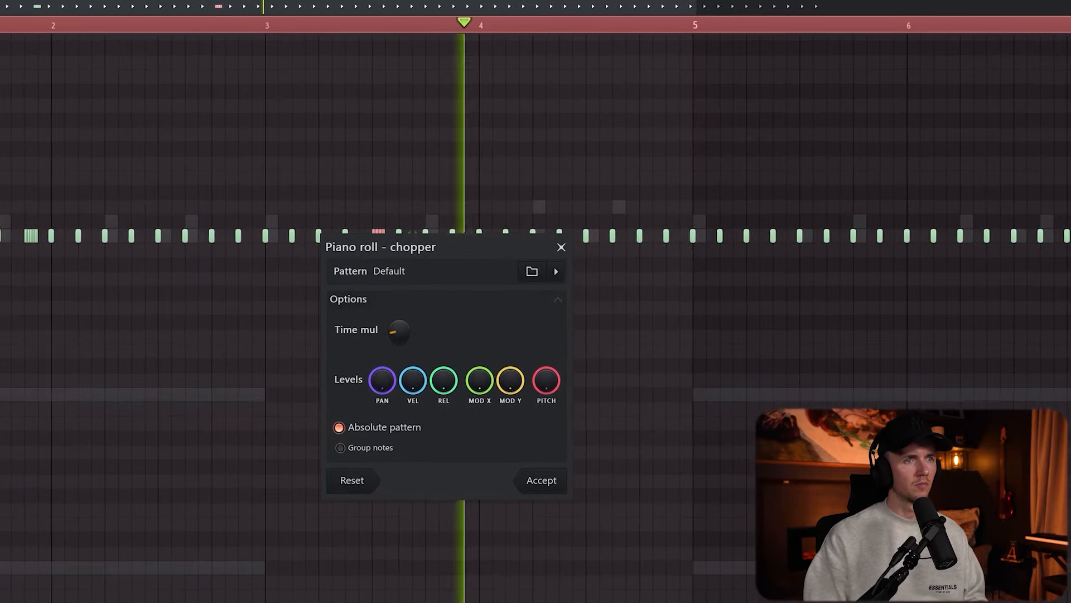
click(540, 473)
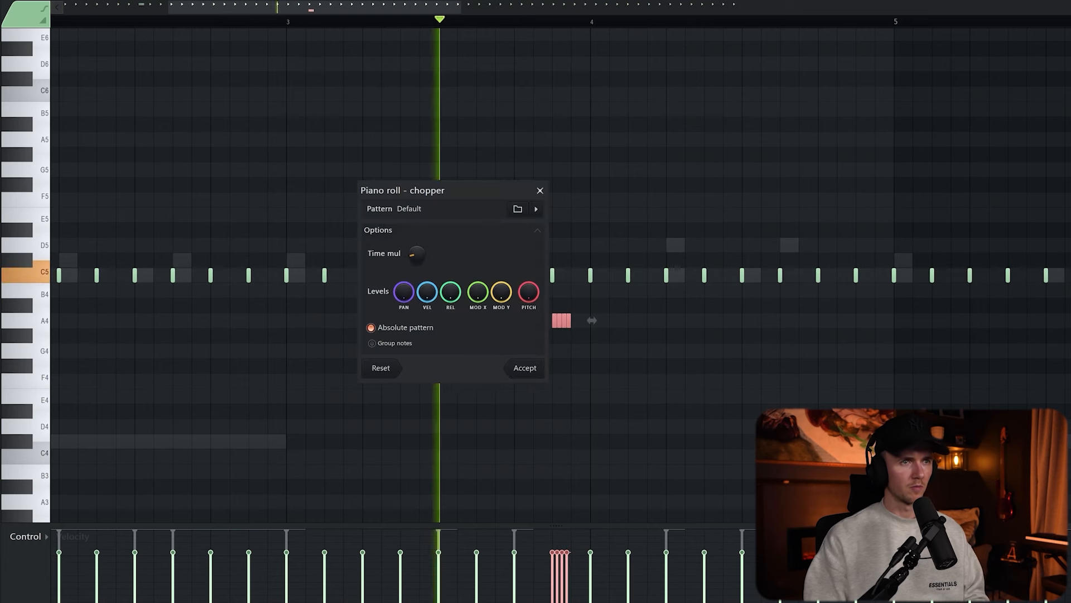
click(533, 367)
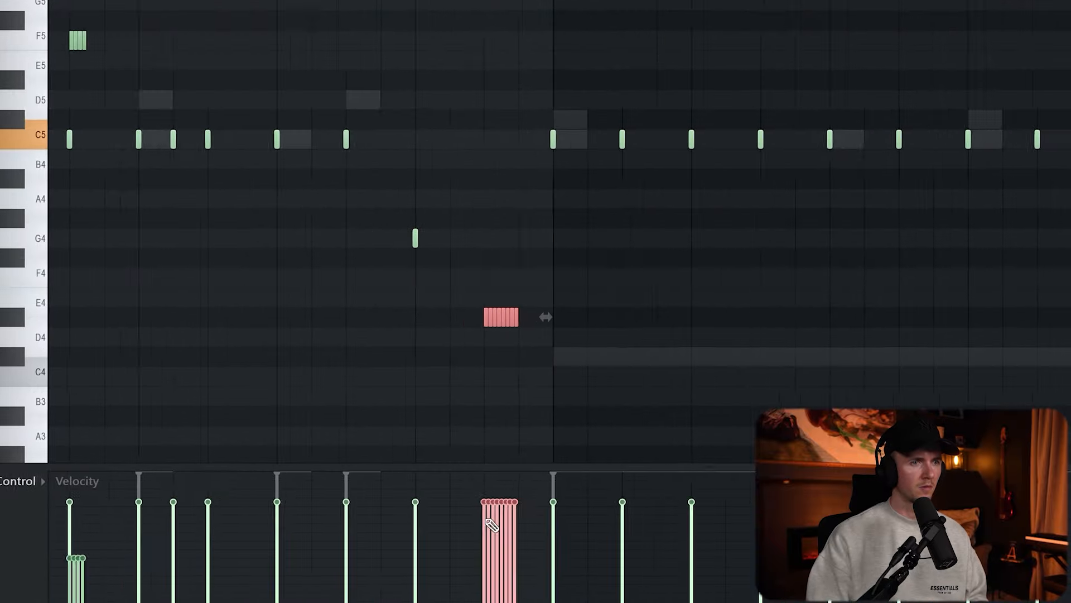
Draw a descending velocity ramp across the low D#4 hi-hat roll at the end of the phrase
scroll(491, 517, up, 2)
mouse_move(466, 511)
mouse_down()
mouse_move(456, 552)
mouse_move(465, 595)
mouse_up()
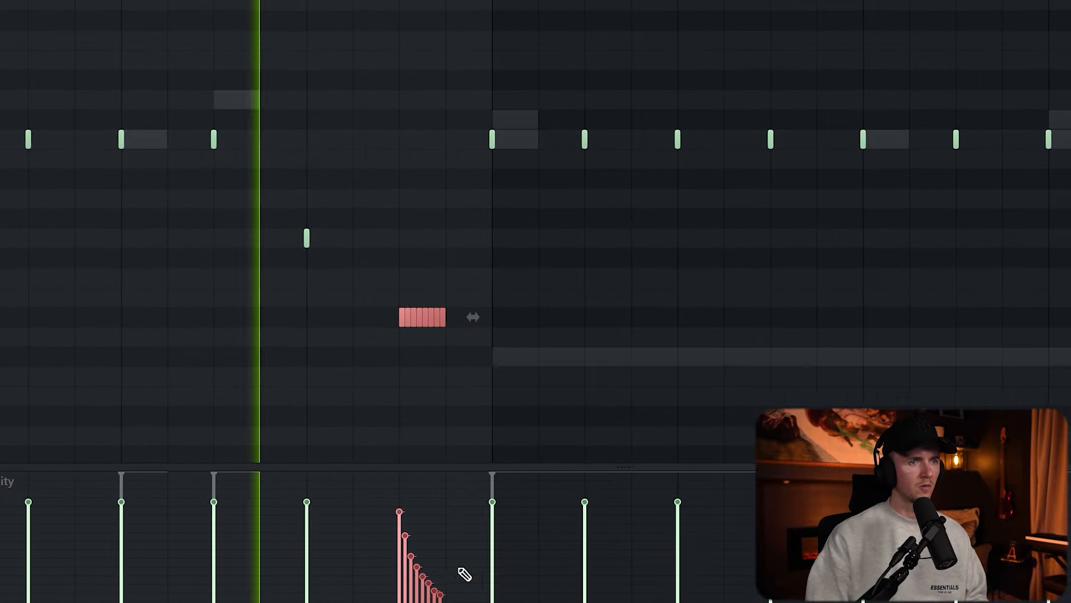
scroll(533, 373, down, 5)
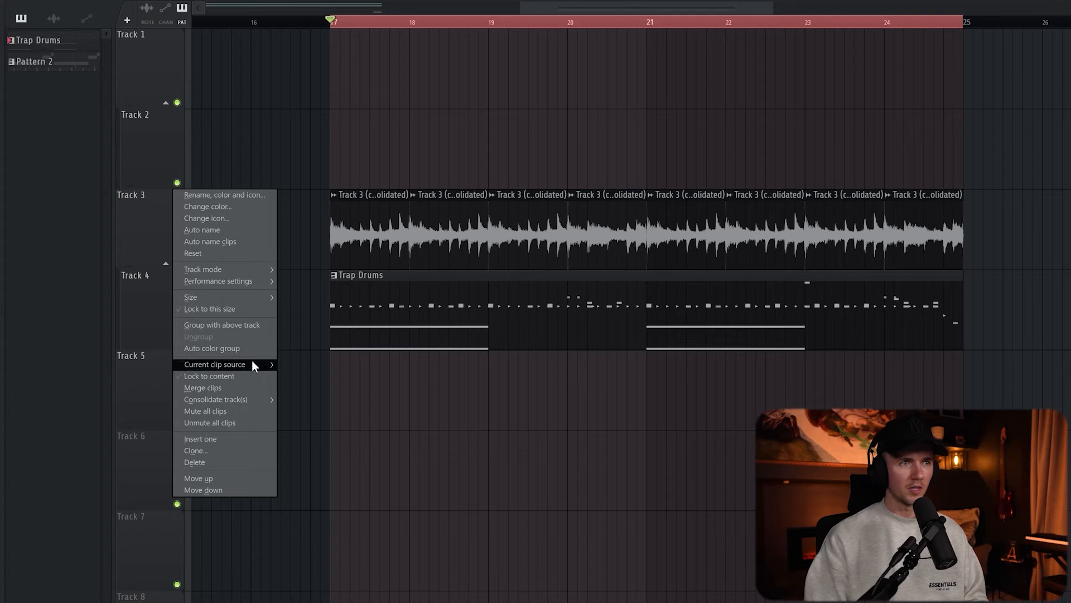
Consolidate Track 3 over the time selection, and reverse the newly consolidated clip
mouse_move(236, 401)
click(317, 400)
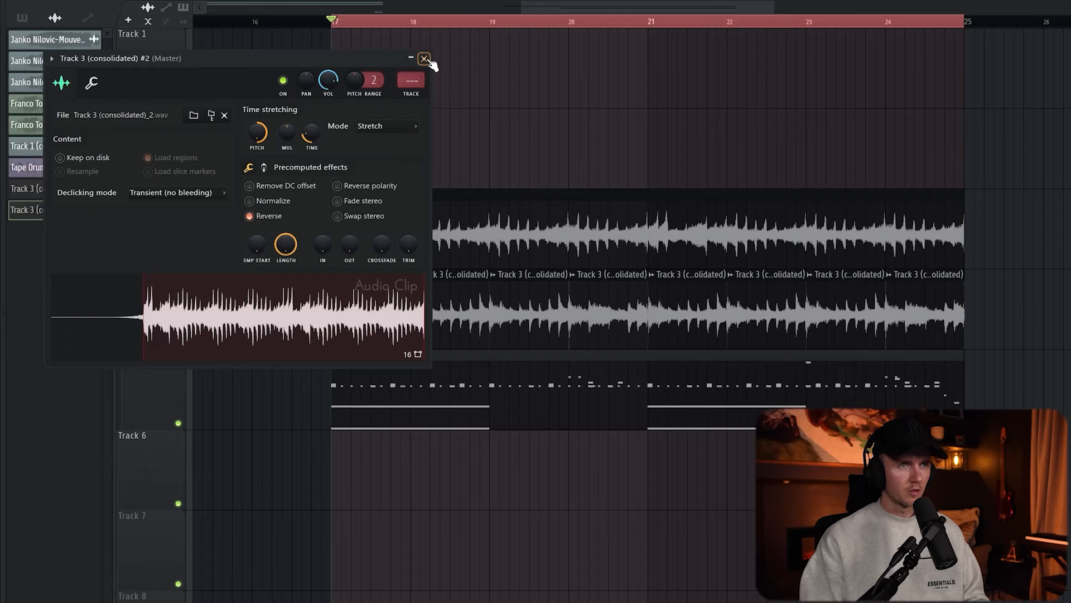
click(424, 59)
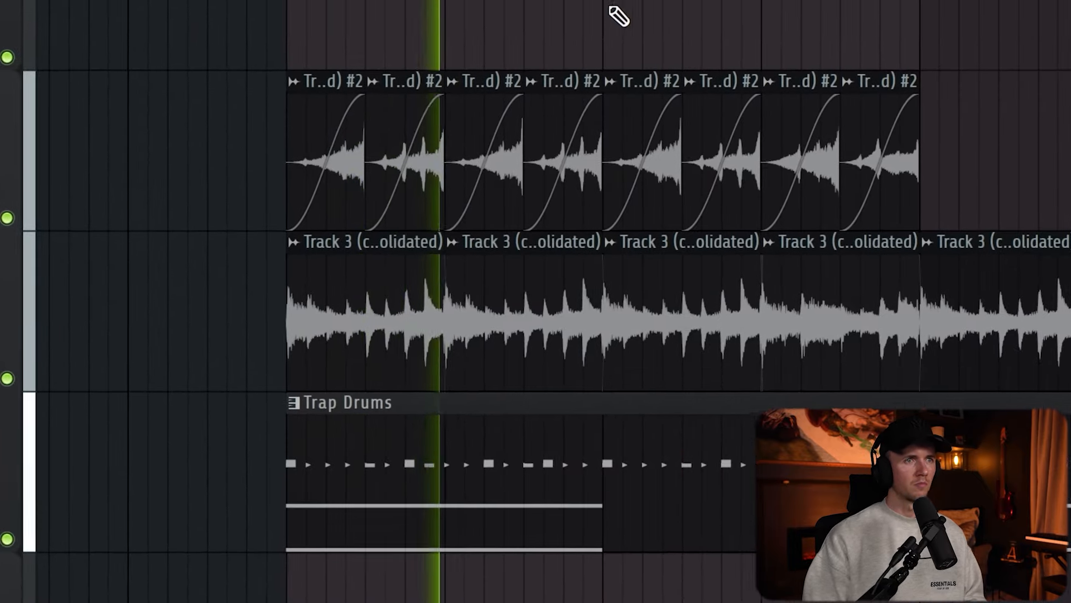
Delete the last four of the eight reversed Track 3 clips, and copy the first four to start four bars after the originals
drag(554, 56, 871, 124)
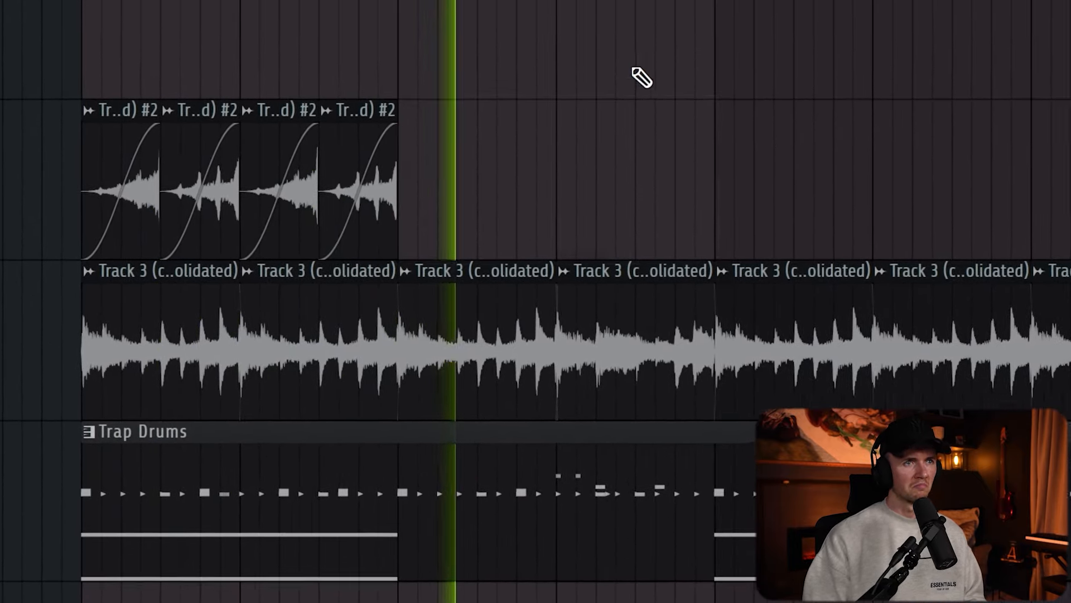
drag(781, 48, 315, 157)
drag(110, 193, 72, 184)
drag(78, 130, 718, 91)
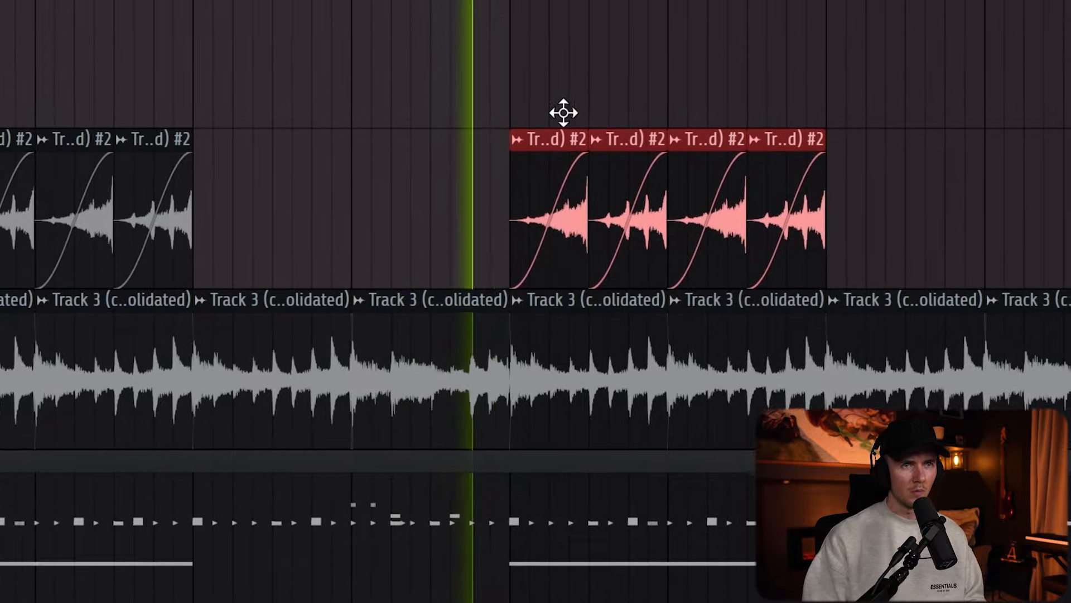
Start the horns clip at bar 25, repeat the separate snare, hi-hat, 808 and kick clips there, and delete the kick clip from bar 17
scroll(535, 302, down, 1)
right_click(296, 28)
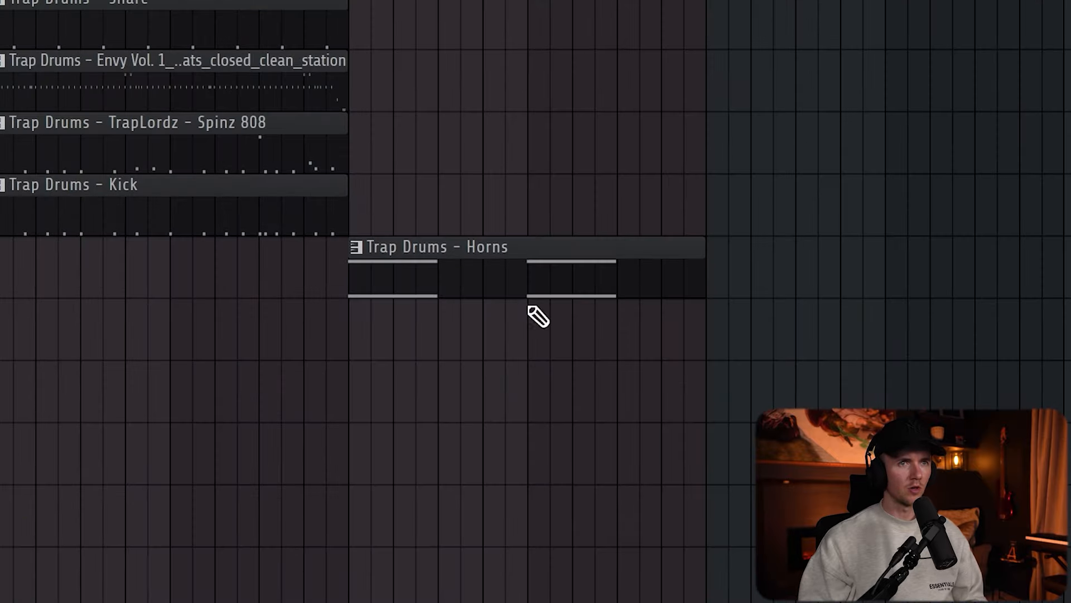
drag(669, 173, 546, 274)
key(ctrl+b)
right_click(983, 212)
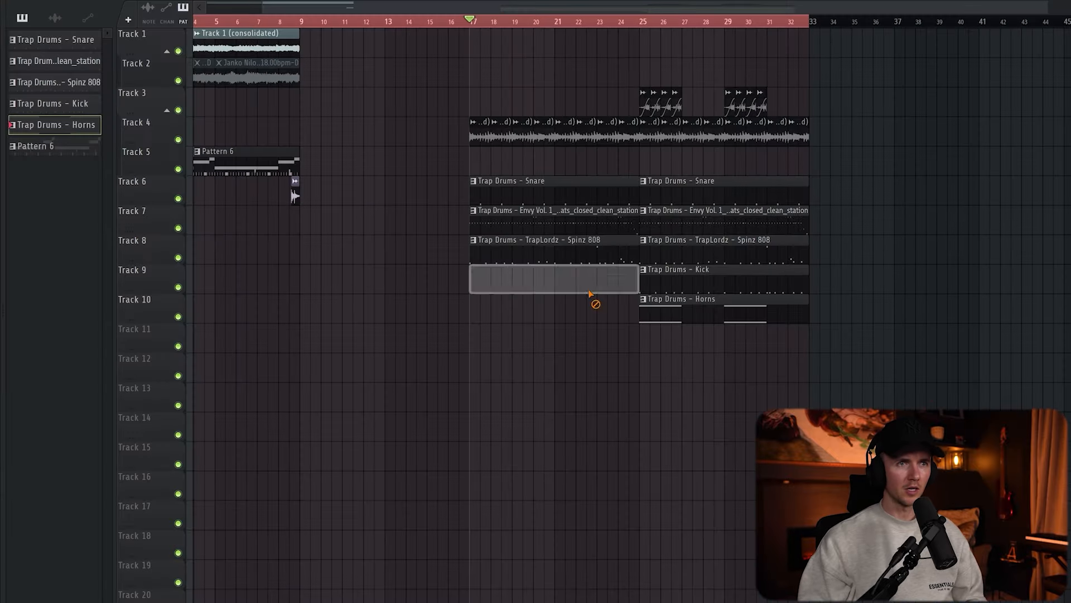
Play back the trap arrangement from bar 17, and again from about bar 24 into the full section
key(space)
key(ctrl+a)
ctrl+right_click(589, 417)
right_click(588, 416)
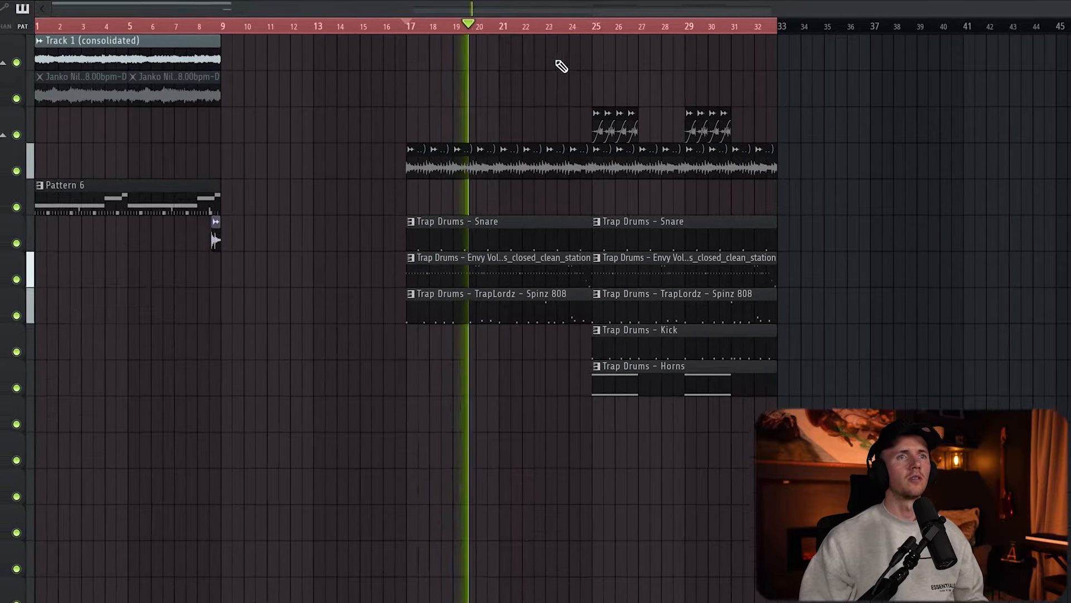
click(574, 26)
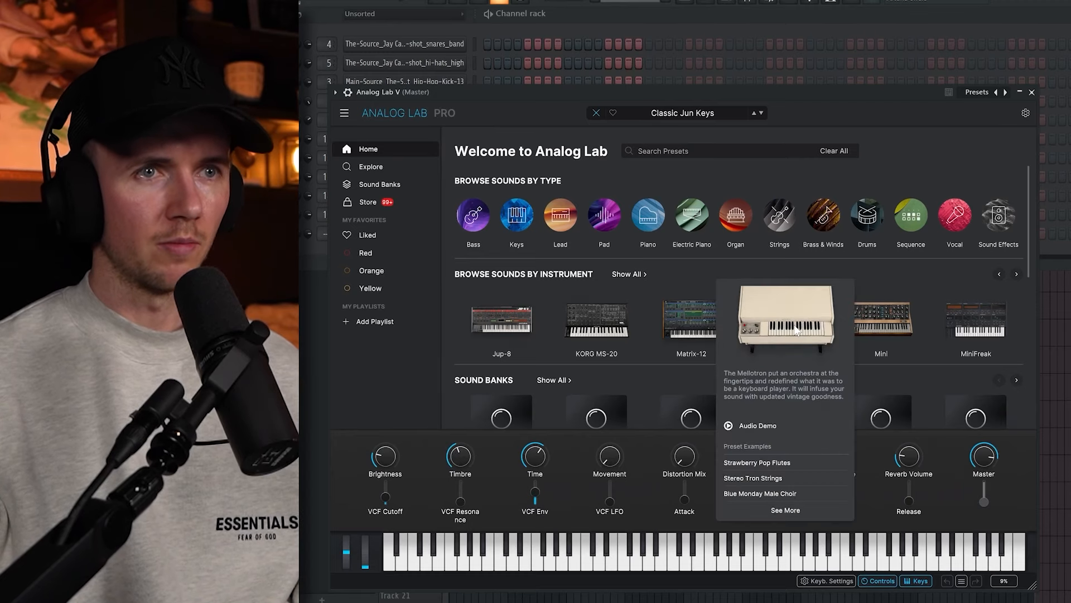
Select the Mellotron instrument in Analog Lab, add a two-bar G4 note above the C4 note, and play the notes back
click(797, 330)
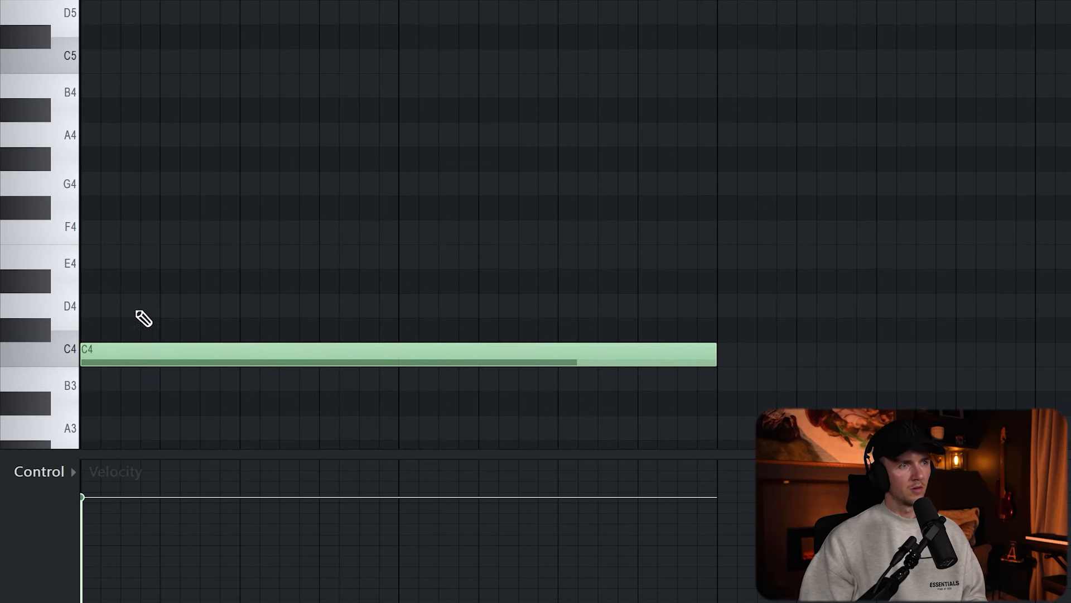
mouse_move(148, 312)
mouse_down()
mouse_move(59, 211)
mouse_move(48, 172)
mouse_up()
key(space)
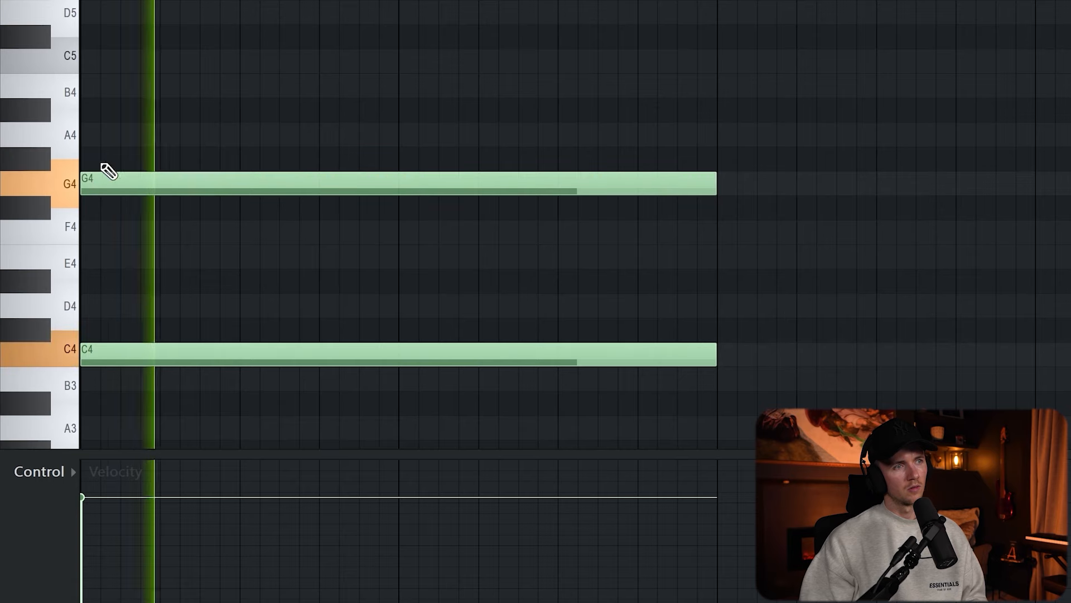
key(space)
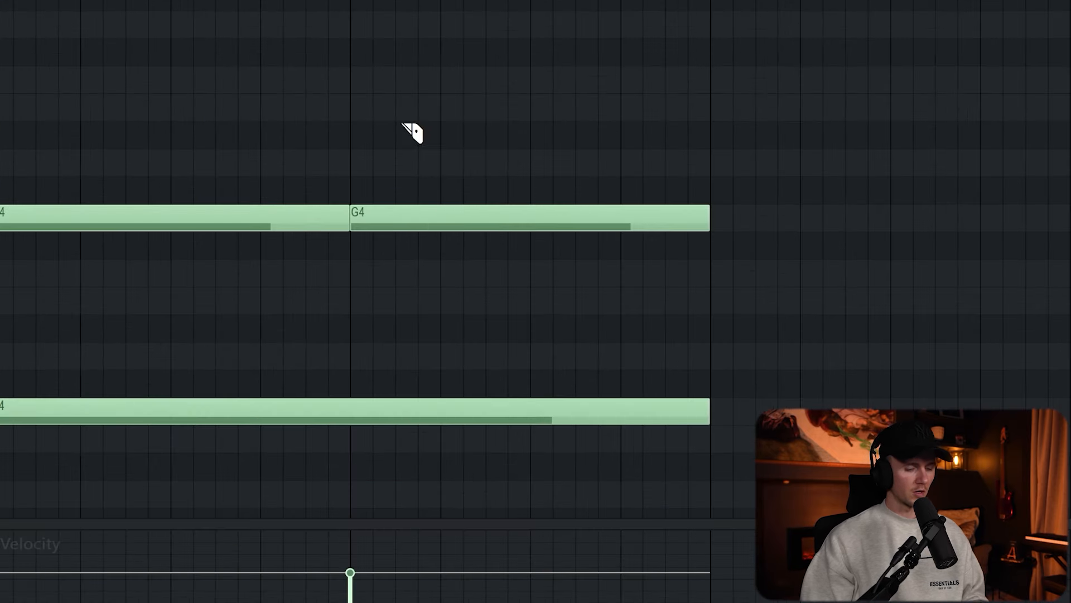
Raise the second bar's G4 note to G#4, and repeat the two-bar phrase through bar 8
drag(429, 215, 429, 190)
key(space)
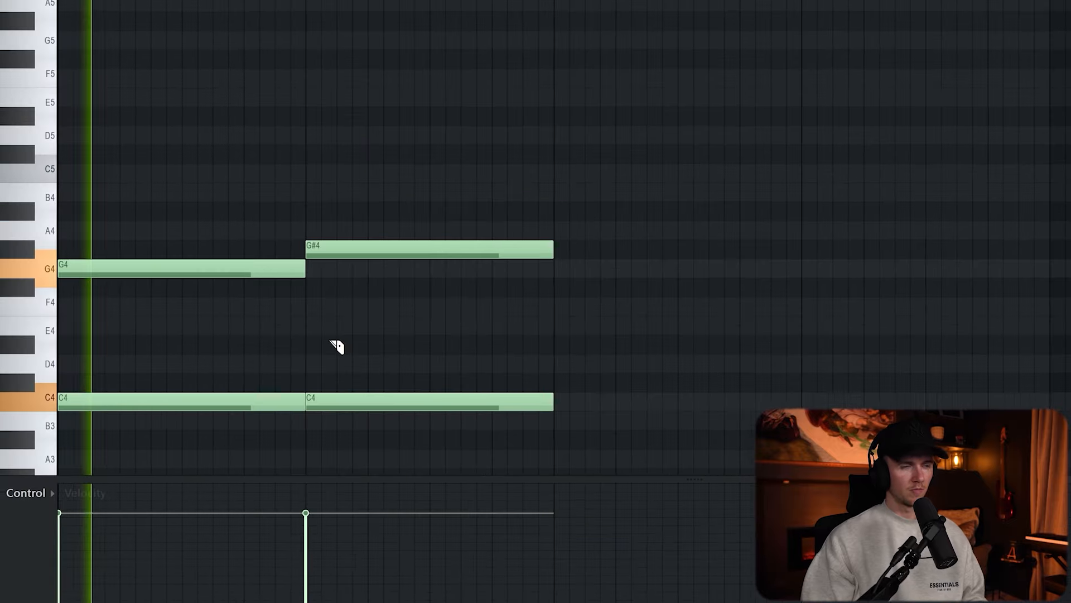
key(ctrl+a)
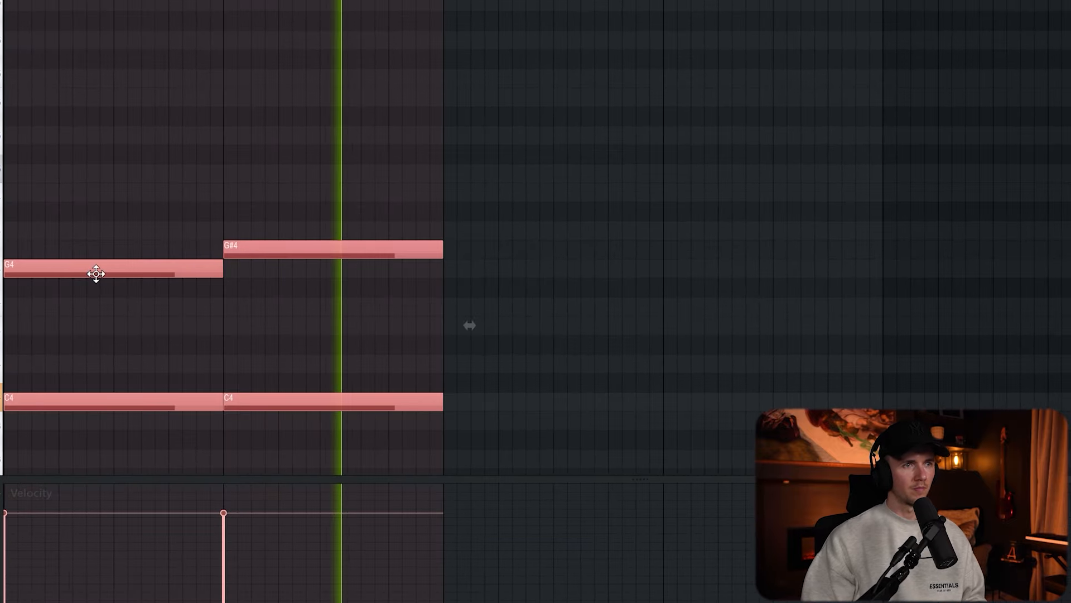
key(ctrl+b)
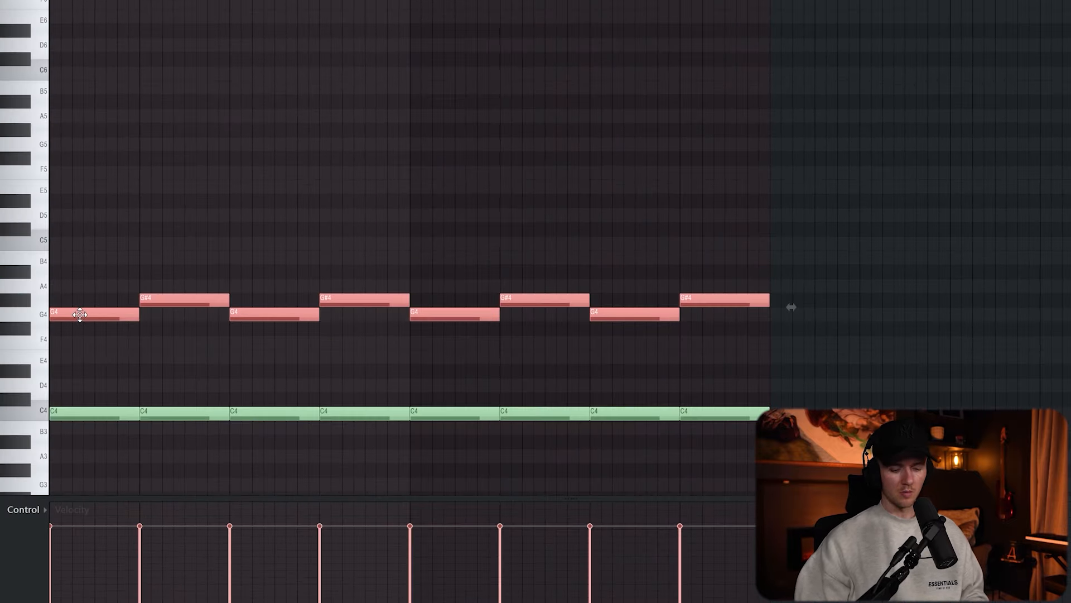
Duplicate the alternating G4 and G#4 notes one octave lower, and play back the eight-bar chords
key(ctrl+c)
key(ctrl+v)
key(ctrl+Down)
key(ctrl+d)
key(space)
scroll(292, 220, down, 2)
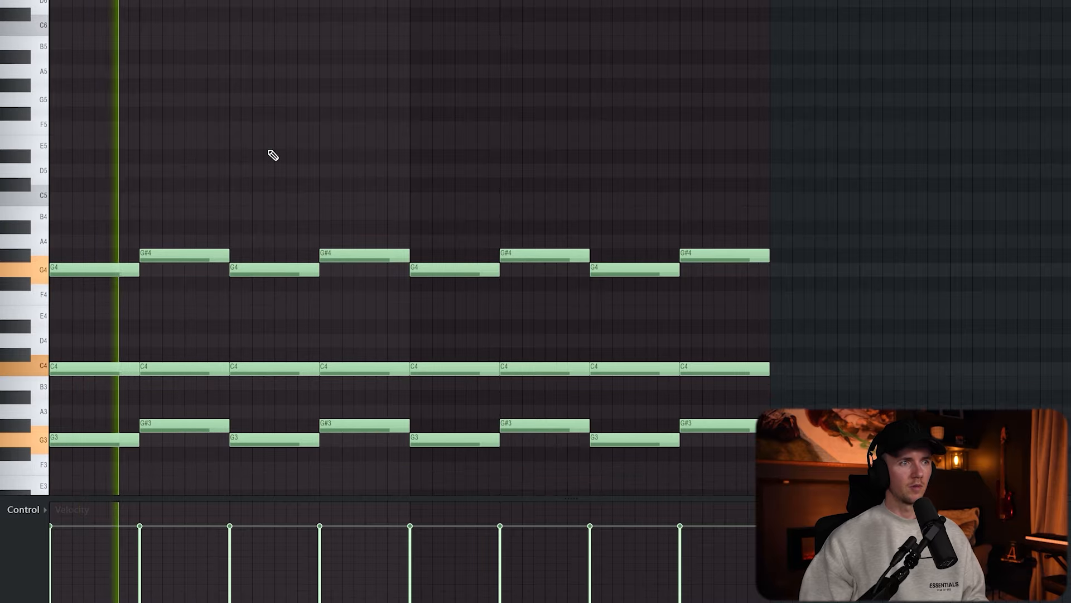
Close the Essential Strings instrument window, and load the Manic arpeggio preset from the Sonic Souk bank
scroll(349, 89, down, 4)
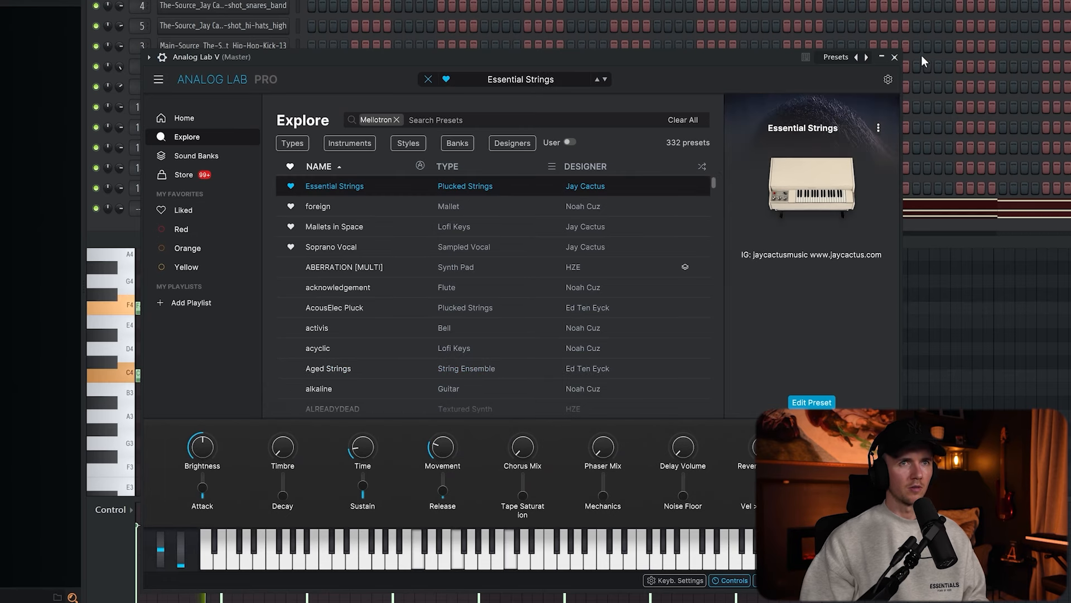
click(896, 58)
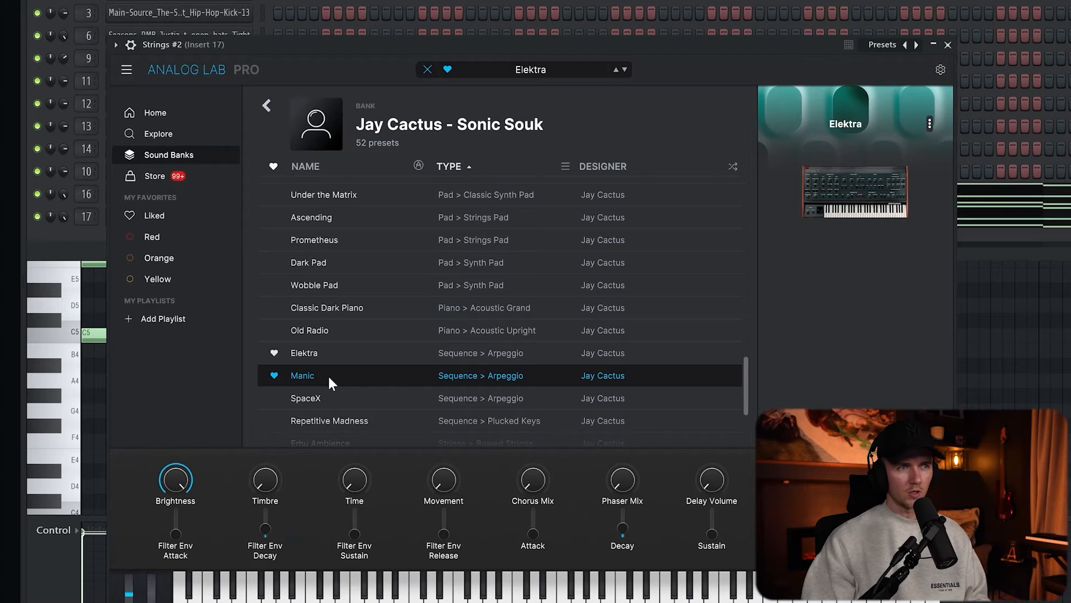
click(328, 375)
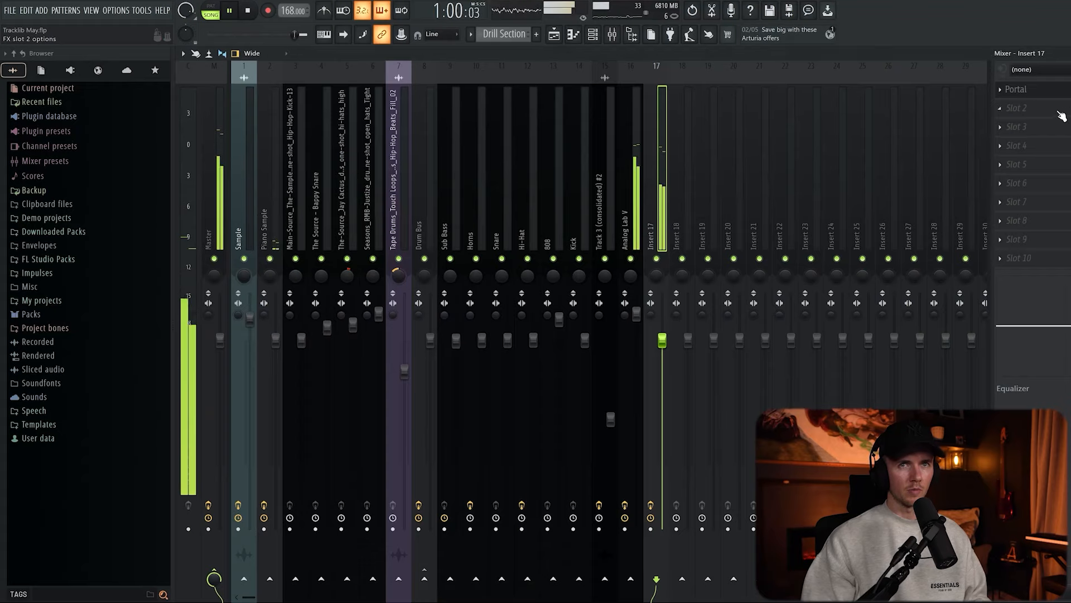
Add ValhallaVintageVerb to slot 2 of Insert 17, with mix at 16%, decay at 3.63 s and an adjusted low EQ setting
click(1060, 115)
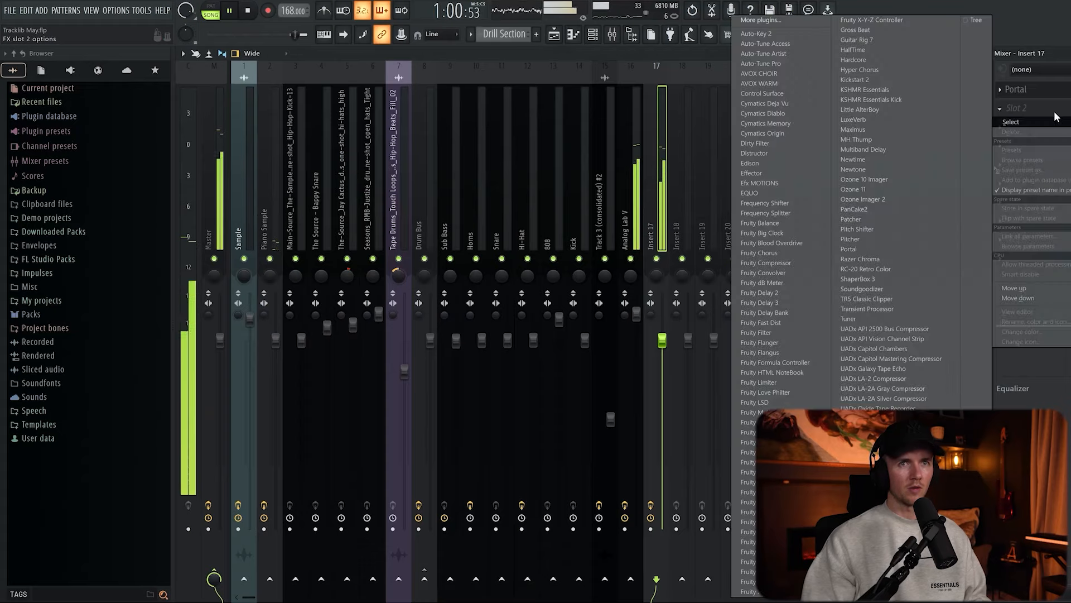
click(870, 508)
drag(293, 251, 298, 275)
drag(205, 285, 212, 296)
drag(369, 304, 371, 310)
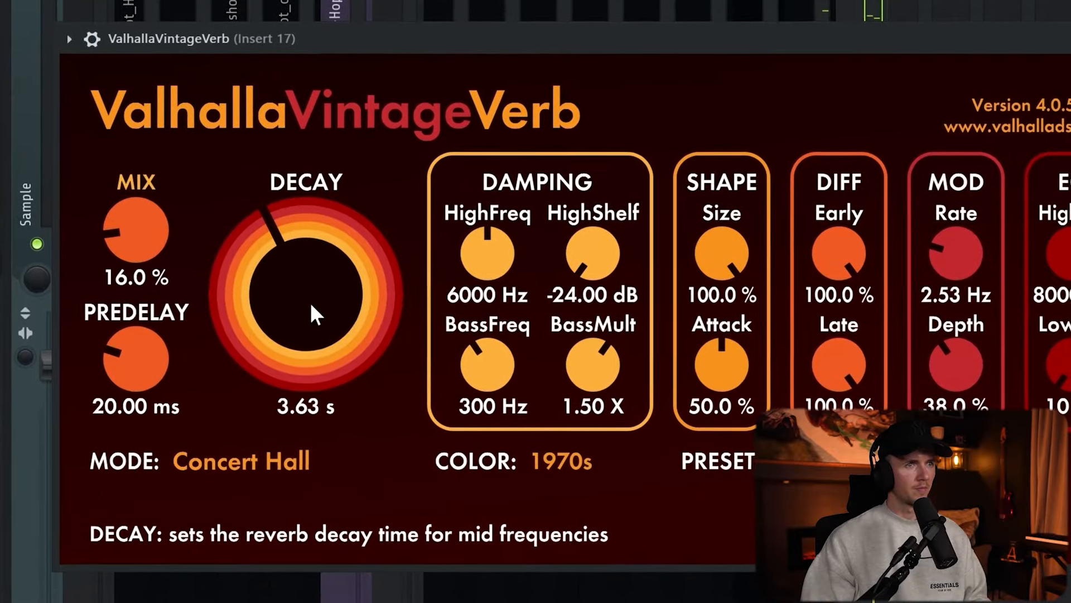
mouse_move(1053, 357)
mouse_down()
mouse_move(1056, 325)
mouse_move(1050, 352)
mouse_up()
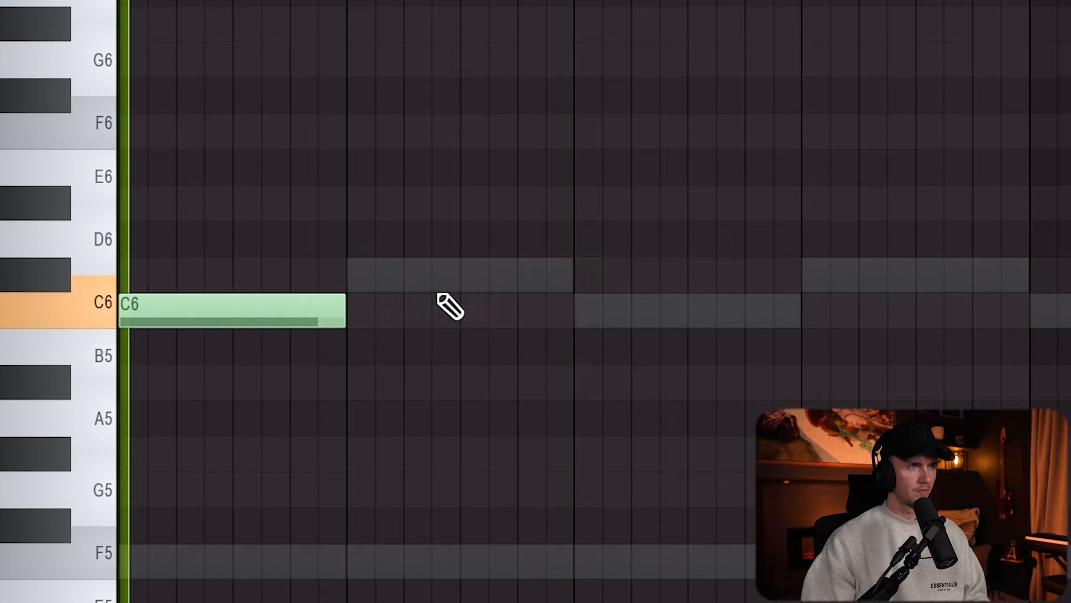
Write a four-bar Strings #2 melody of C6, C#6 and F6 notes ending on A#5, and repeat it through bar 8
click(364, 269)
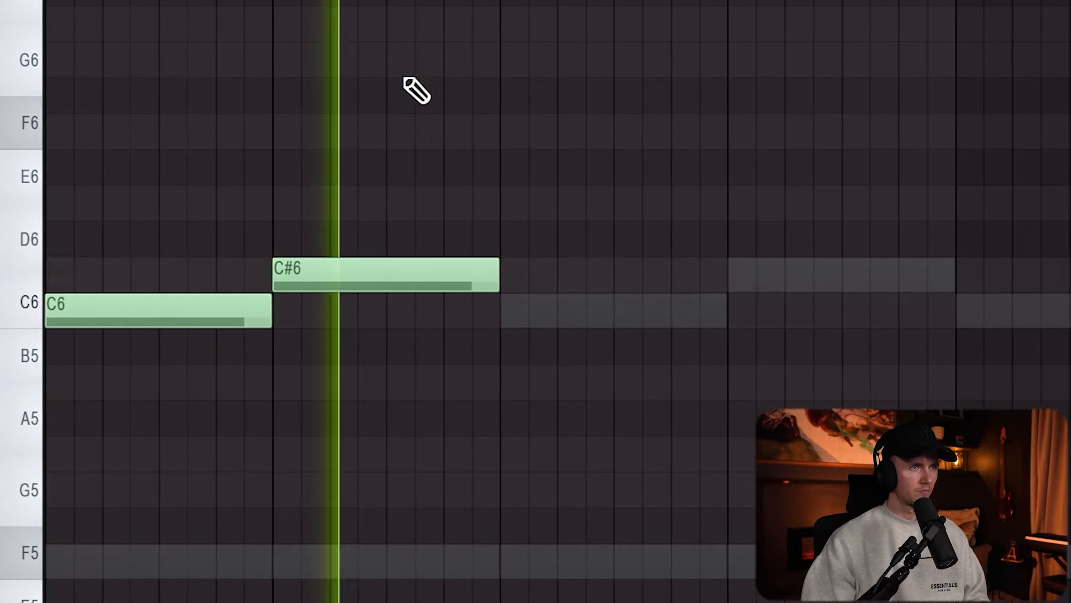
click(396, 69)
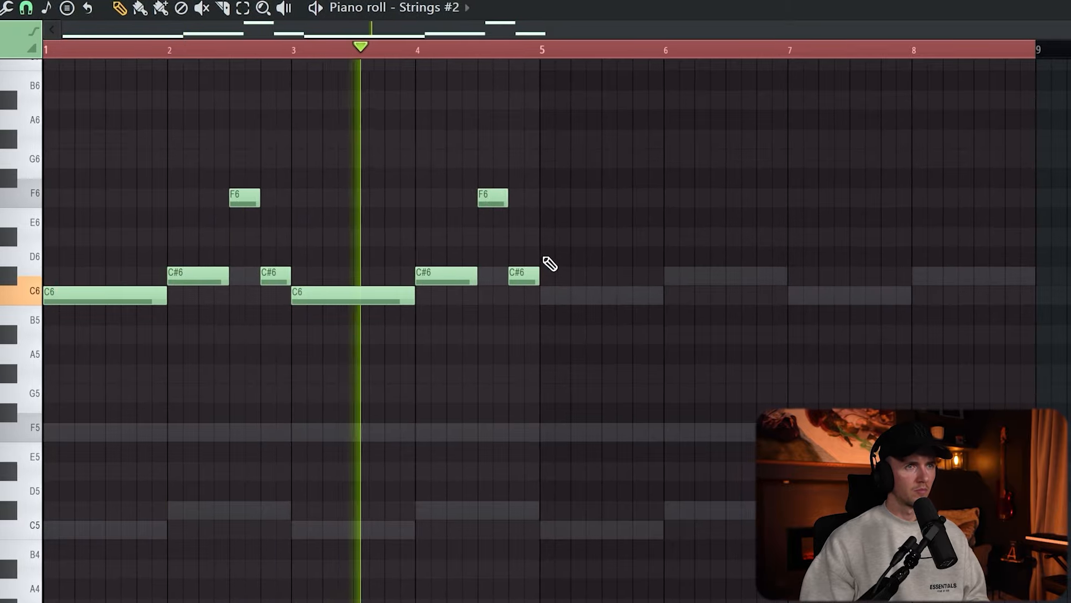
drag(516, 275, 519, 335)
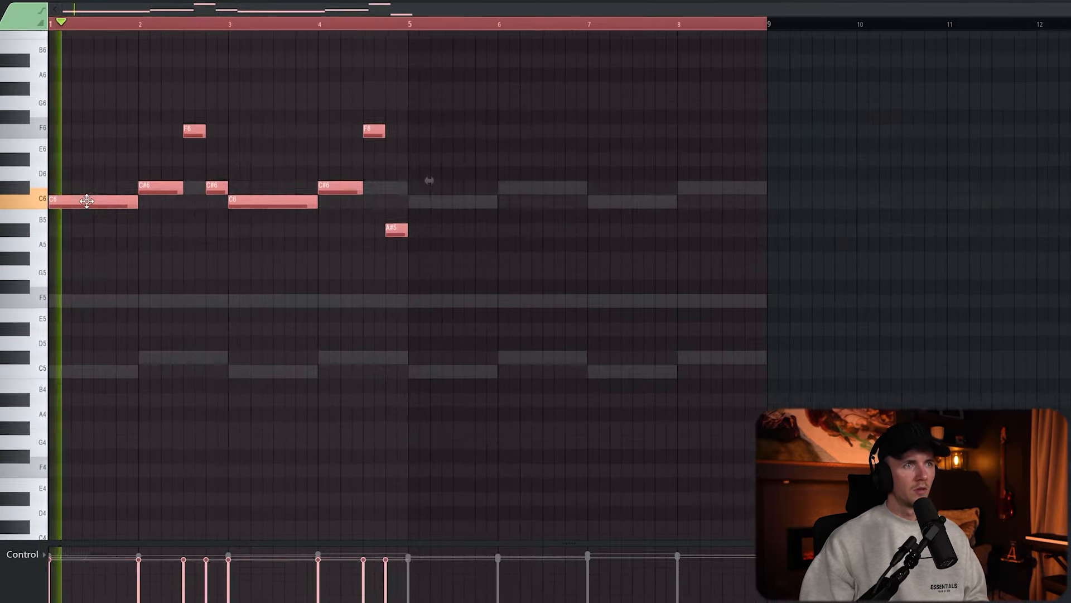
key(ctrl+b)
key(ctrl+d)
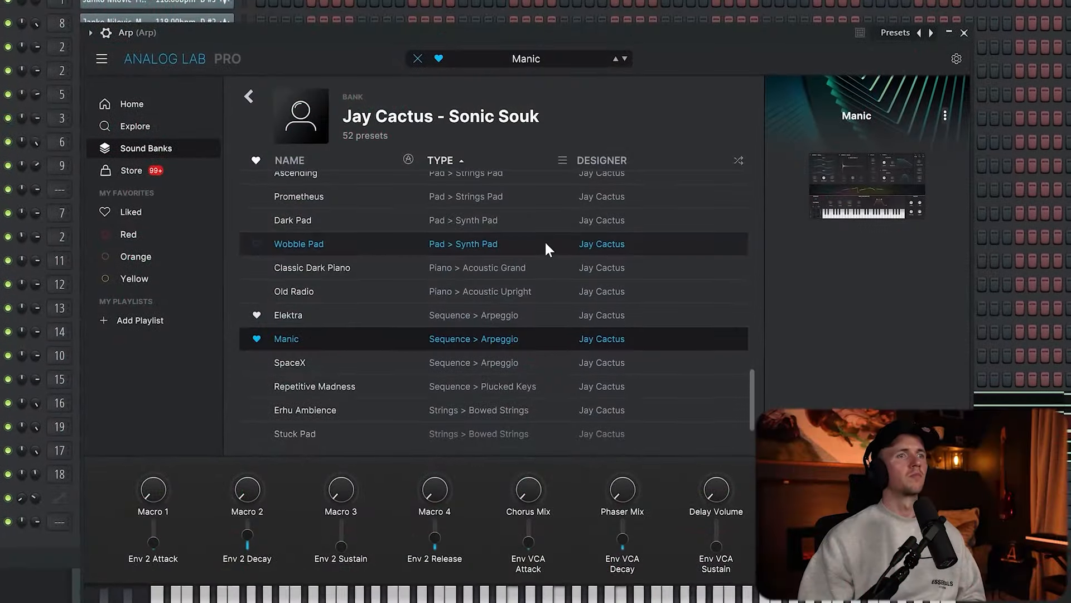
Audition the Wobble Pad and Dark Pad presets from the Sonic Souk bank on the Arp channel
click(546, 243)
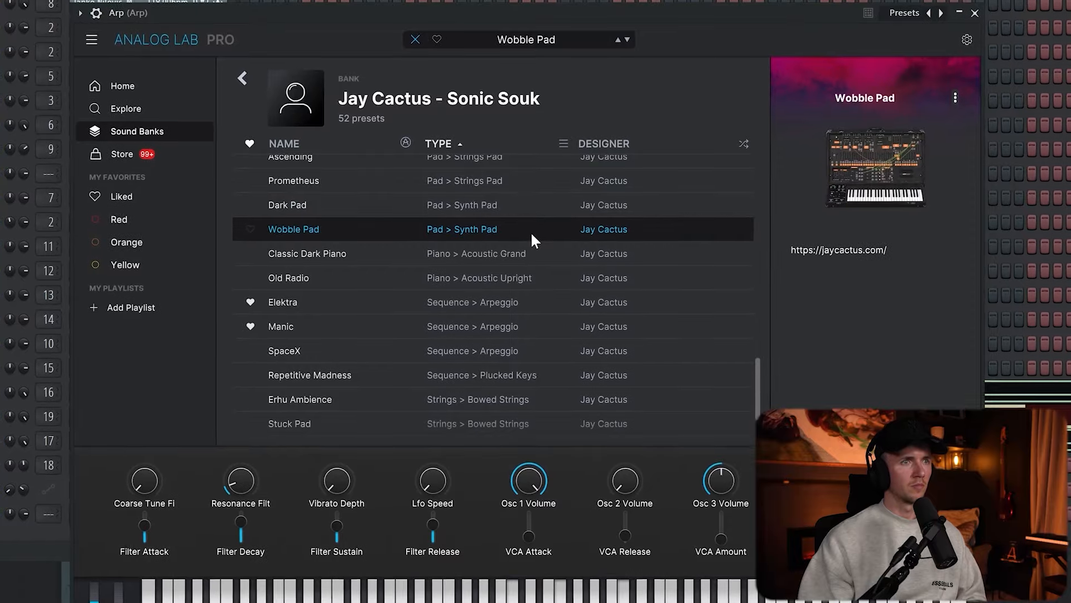
click(526, 206)
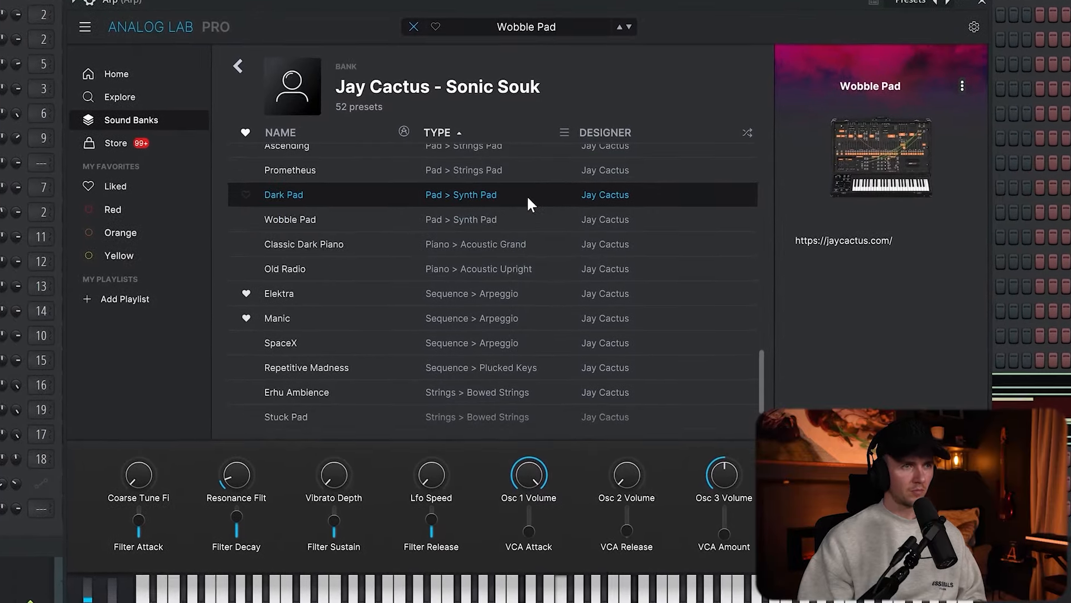
click(528, 218)
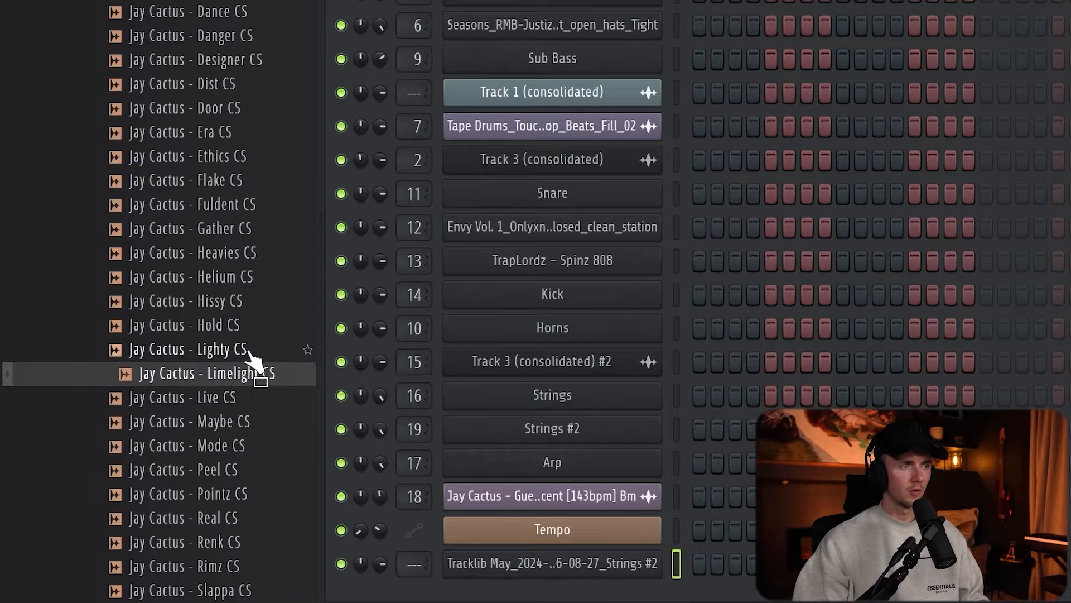
Add the Limelight CS sample as a new channel, and chop its C5 note on the sixth step of bar 1 into a fast roll
drag(287, 359, 311, 556)
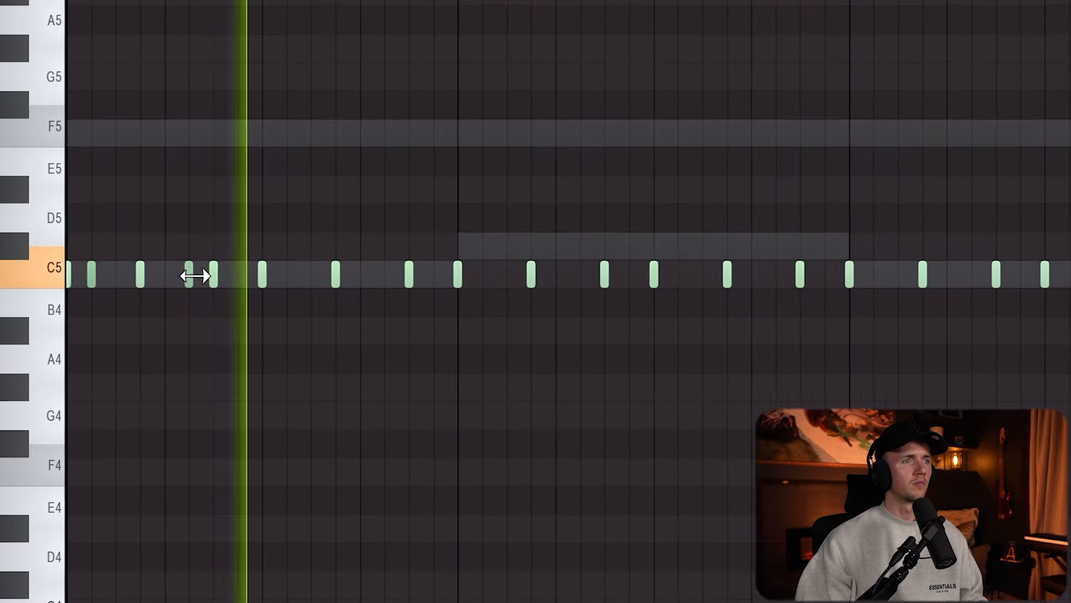
click(179, 272)
key(alt+u)
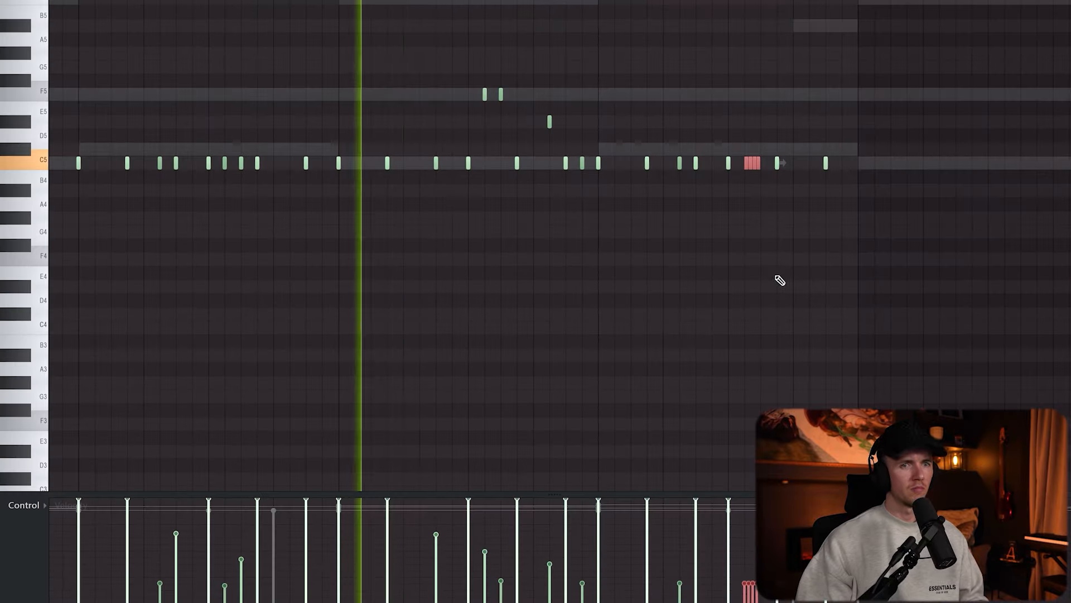
Repeat the four-bar Limelight CS pattern to fill eight bars
scroll(775, 279, down, 2)
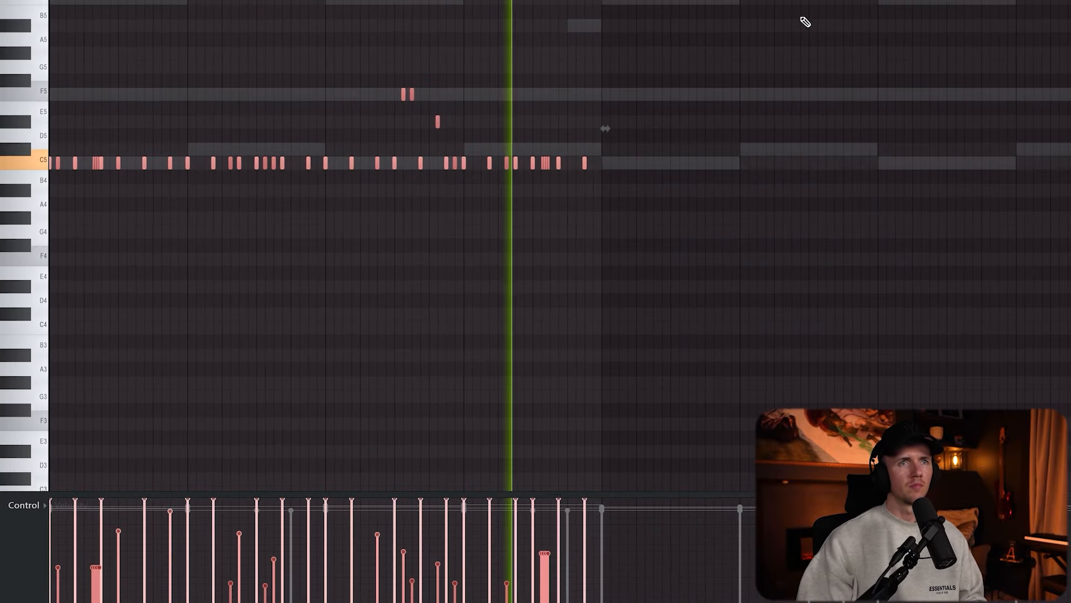
key(ctrl+b)
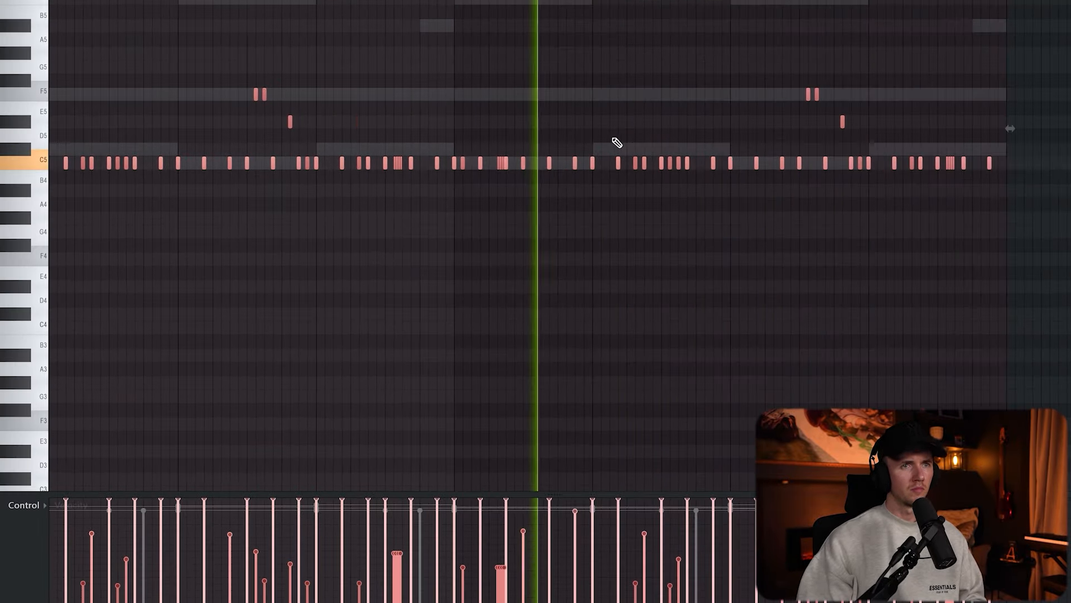
scroll(615, 141, down, 2)
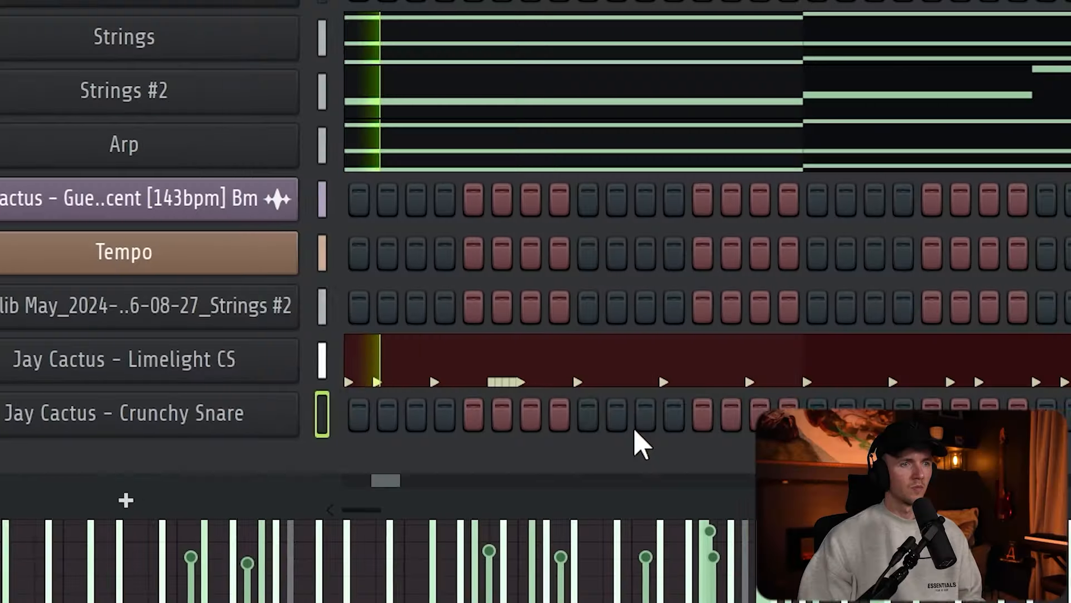
Program one Crunchy Snare hit per bar over four bars, alternating between beat 3 and beat 4
click(620, 411)
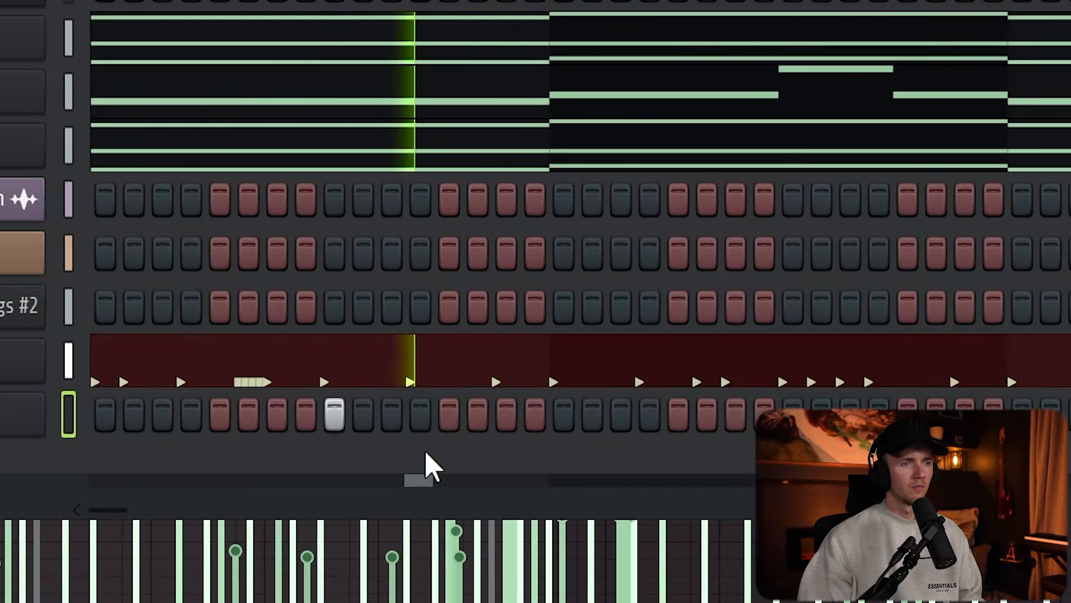
click(656, 416)
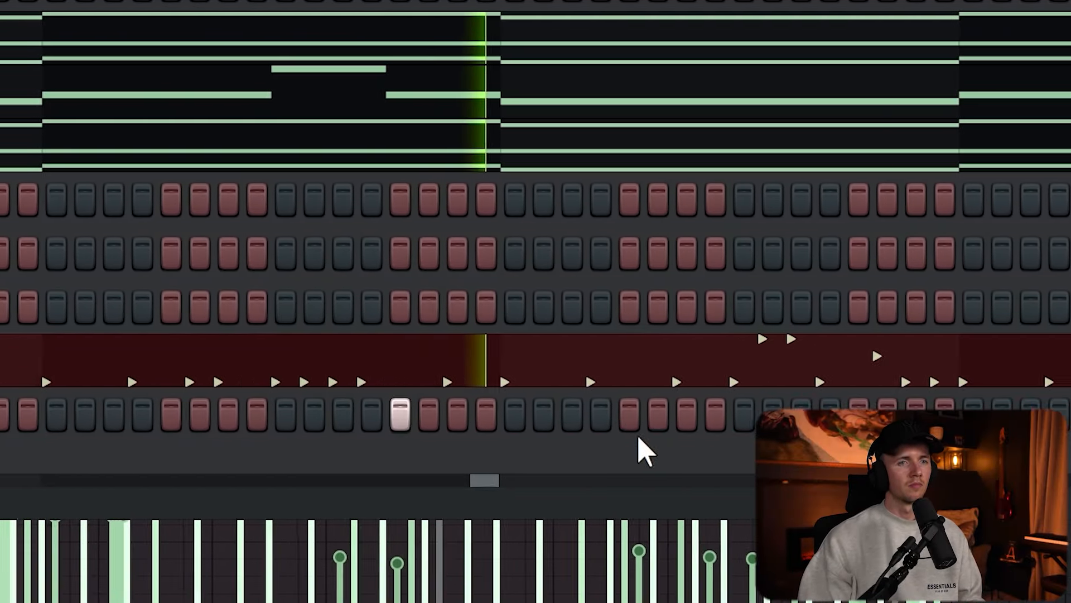
click(745, 416)
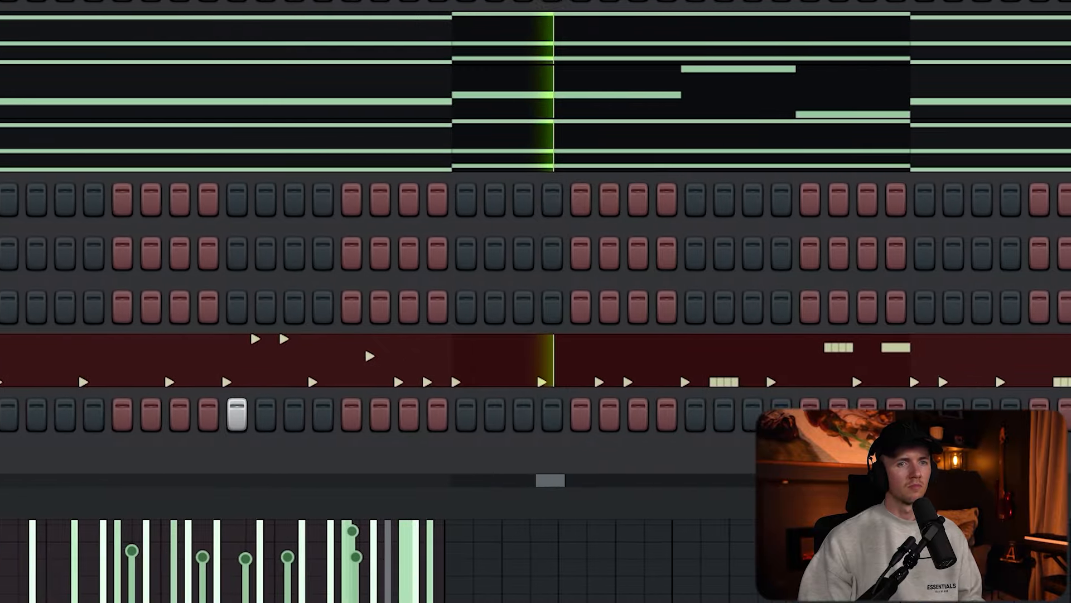
click(866, 418)
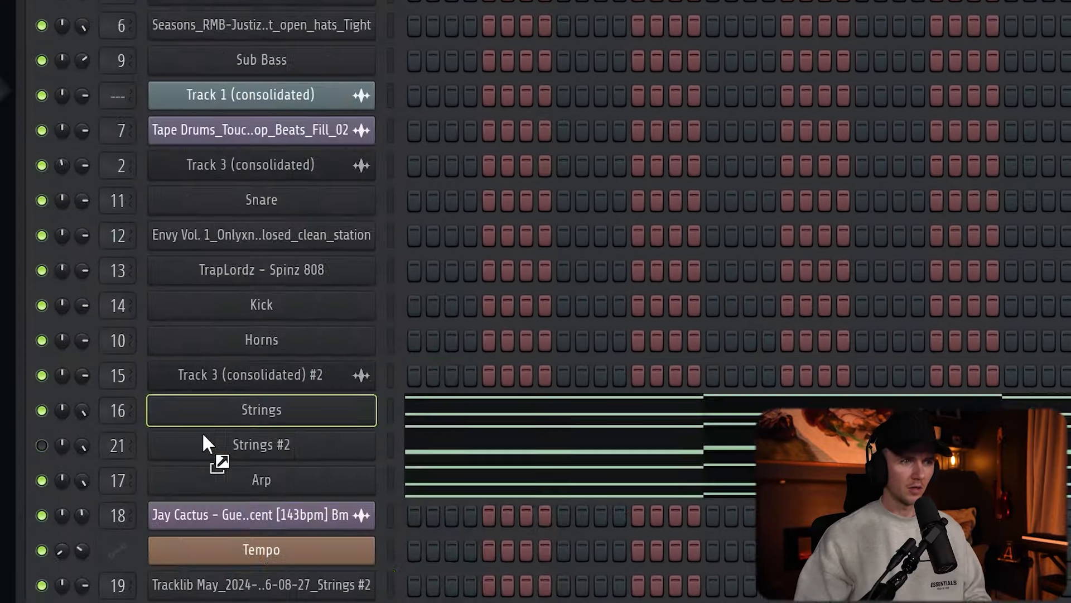
Add the bass sample as a new channel and repeat its two-bar C5 and C#5 phrase into bars 3 and 4
drag(203, 436, 298, 549)
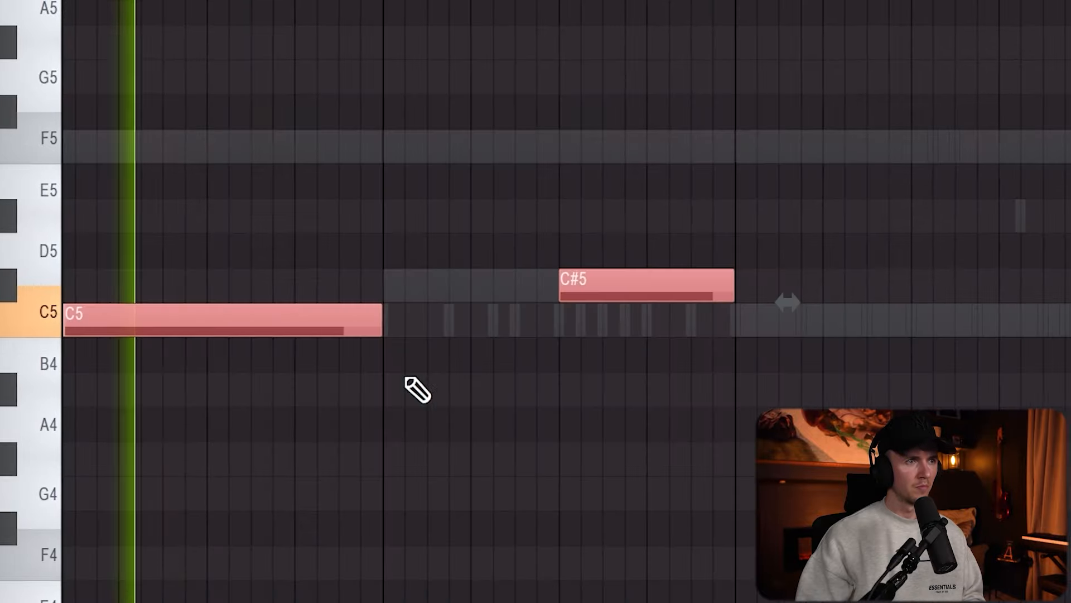
key(ctrl+d)
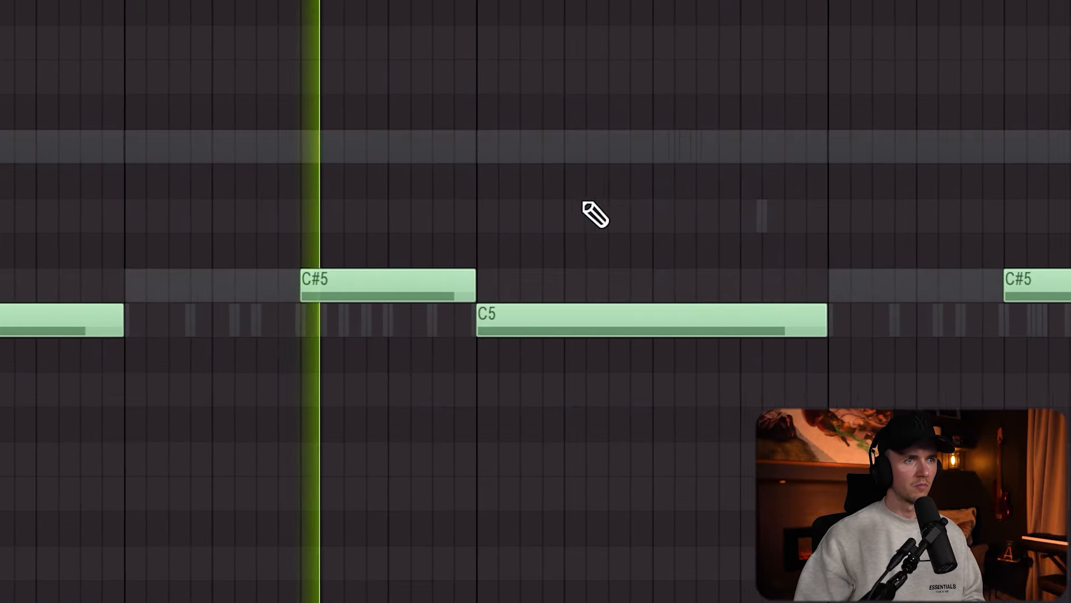
scroll(574, 192, down, 1)
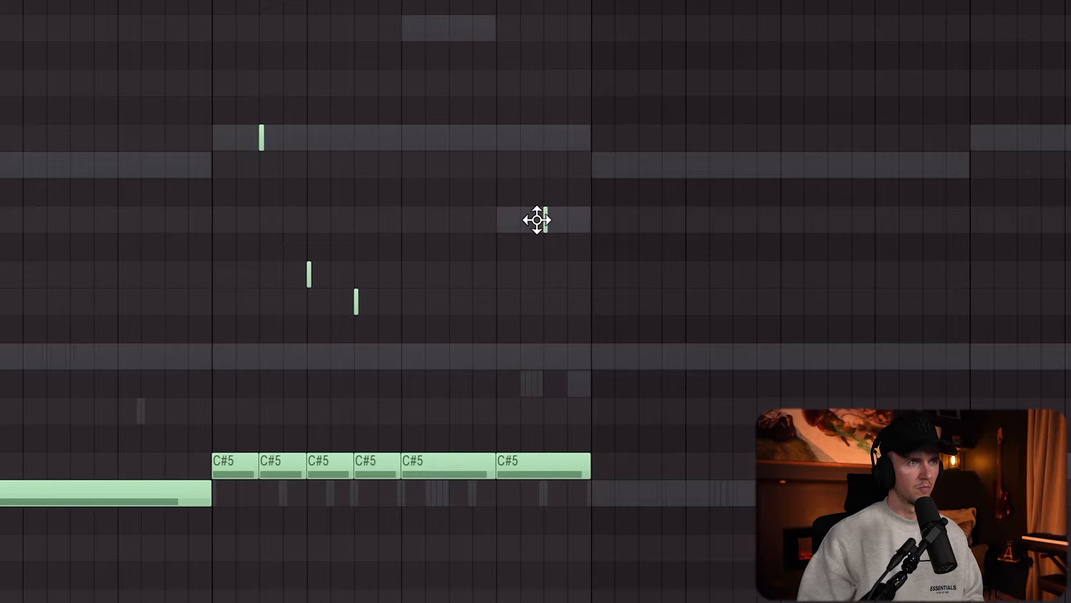
Lower the last short slide note of bar 4 to F5 and repeat the four-bar bassline to fill eight bars
drag(543, 157, 543, 372)
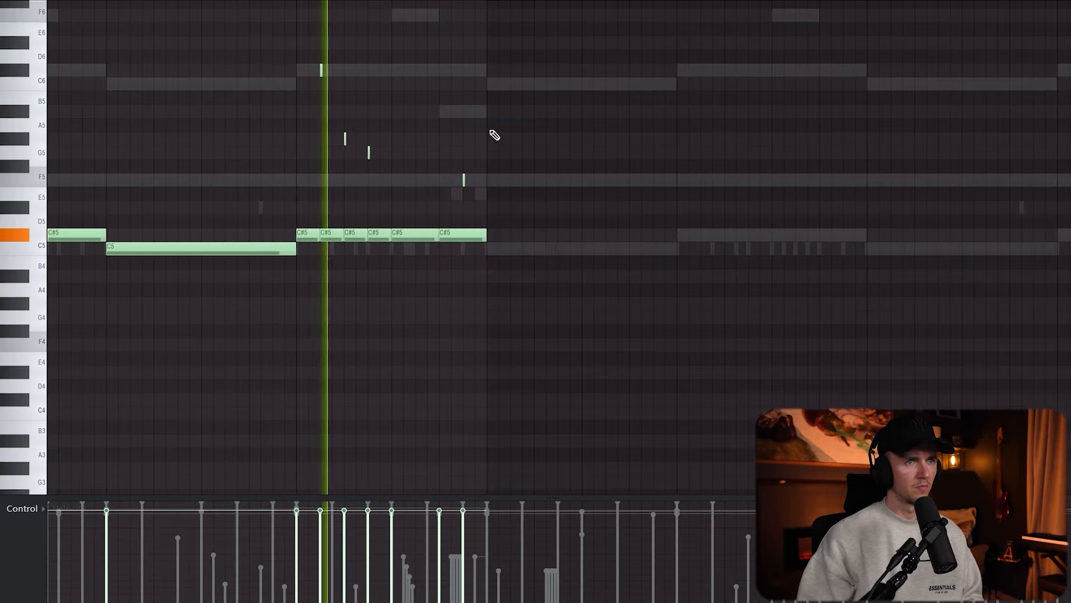
scroll(417, 159, down, 3)
key(ctrl+a)
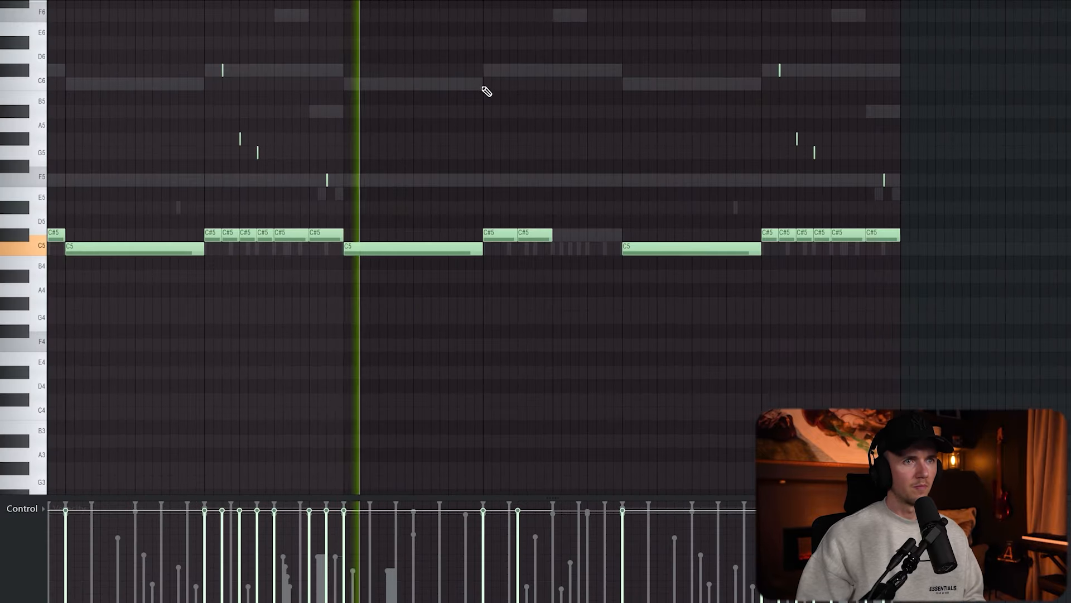
Add a one-beat F5 bass note on beat 3 of bar 6, and chop bar 7's C5 into shorter notes with G#5, G5 and F5 slides
scroll(493, 83, up, 1)
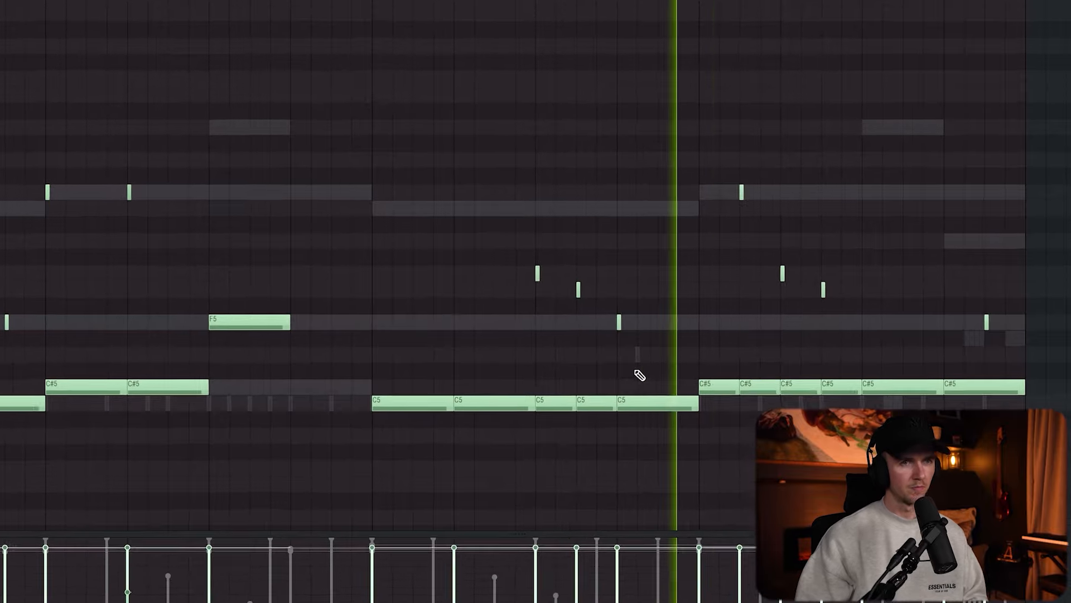
scroll(640, 375, down, 3)
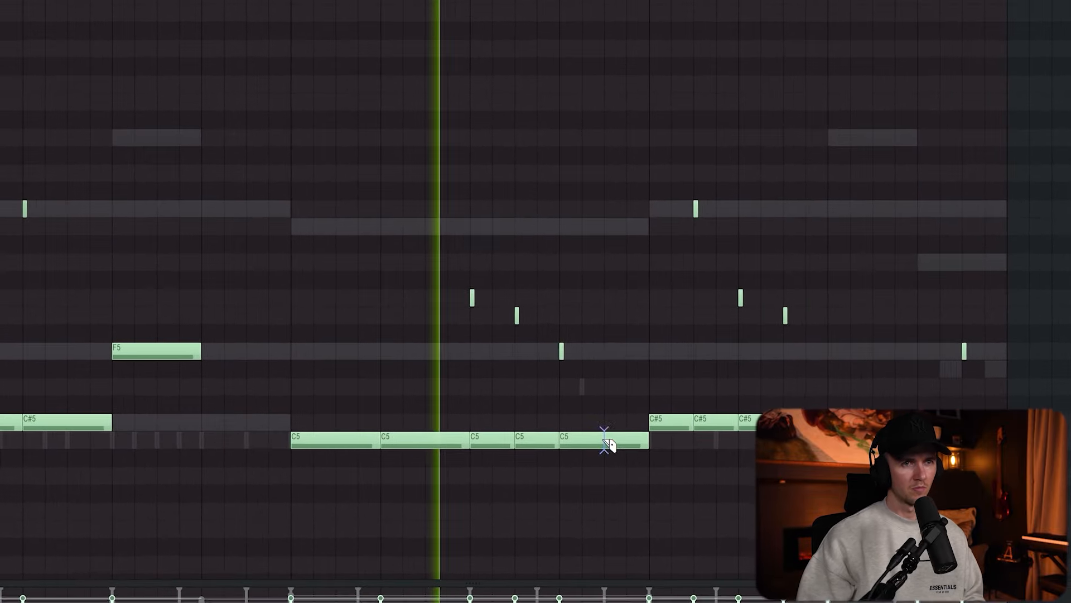
key(p)
scroll(595, 422, down, 3)
scroll(587, 427, down, 3)
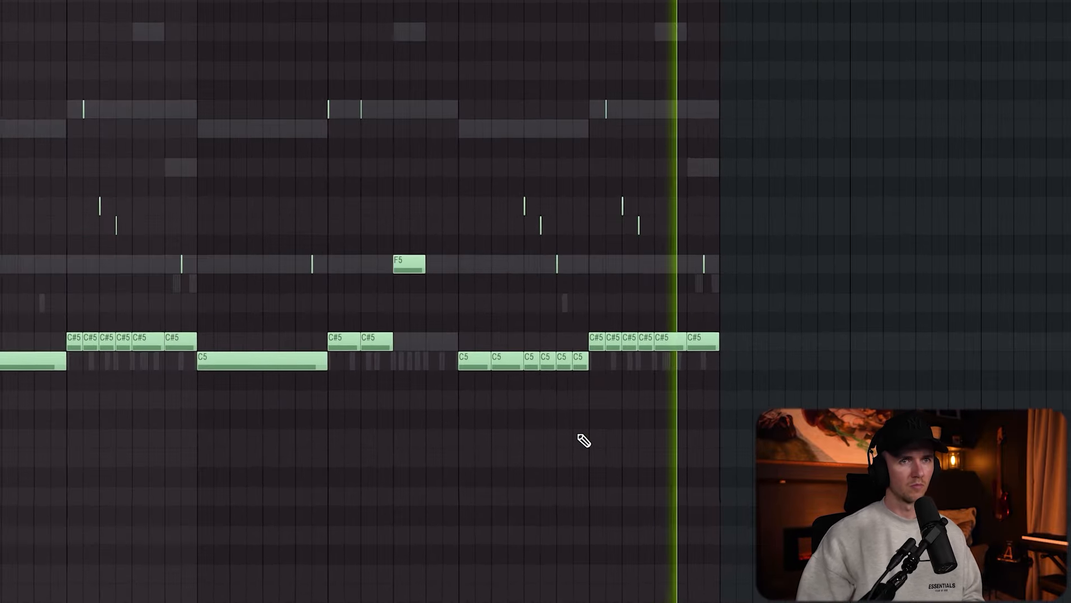
Raise the G#5 and F5 slide notes in bar 8 of the bassline by one octave, to G#6 and F6
scroll(578, 435, down, 1)
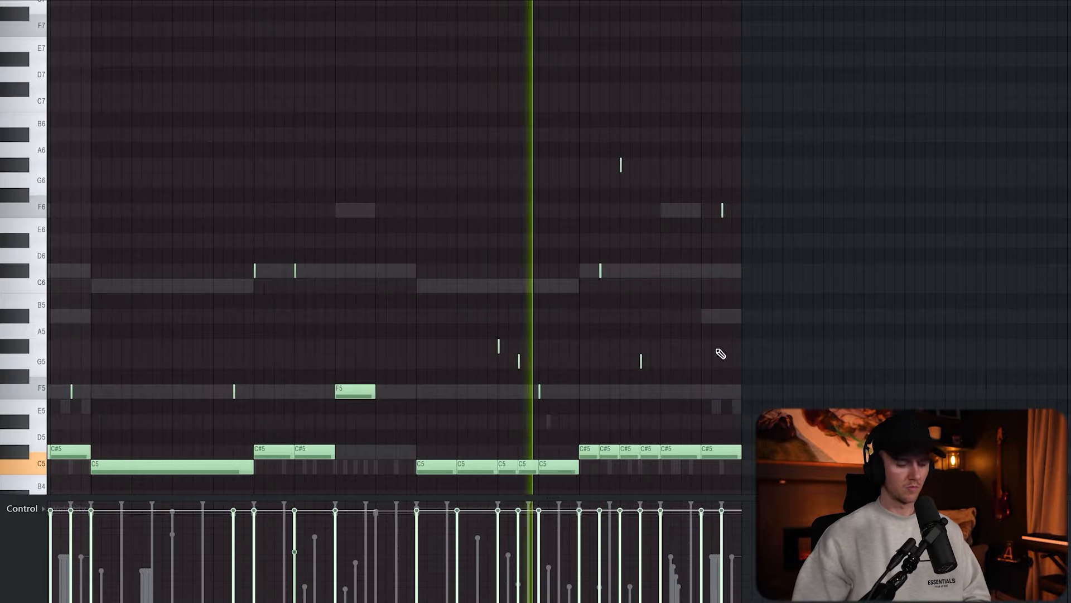
scroll(694, 343, down, 2)
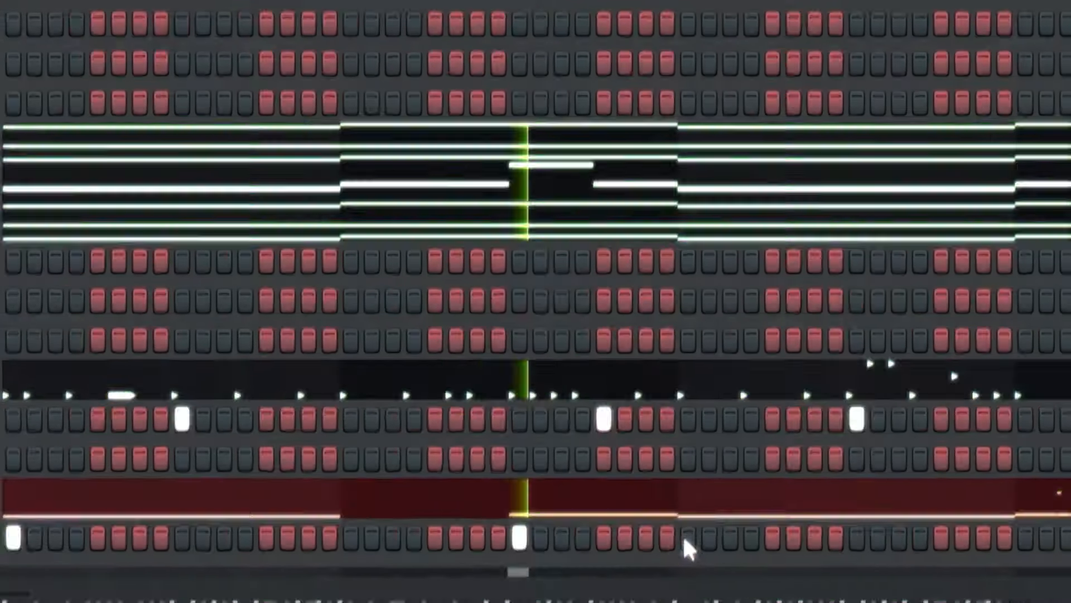
Place drum hits on bar 3's downbeat and on beats 2 and 3 of bar 4 for the channel below the bass
click(770, 540)
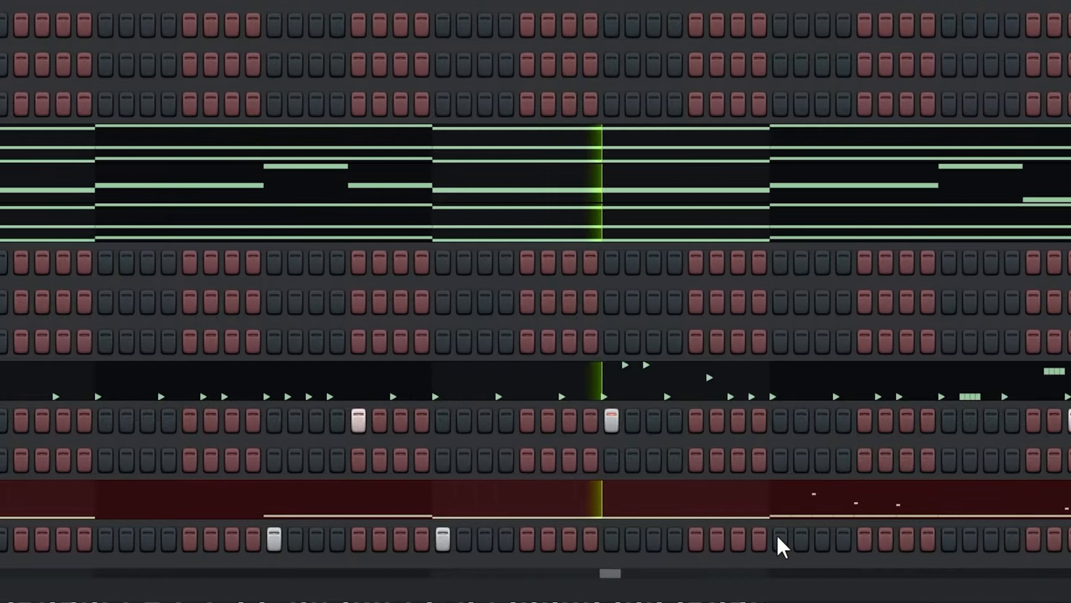
click(864, 539)
click(949, 539)
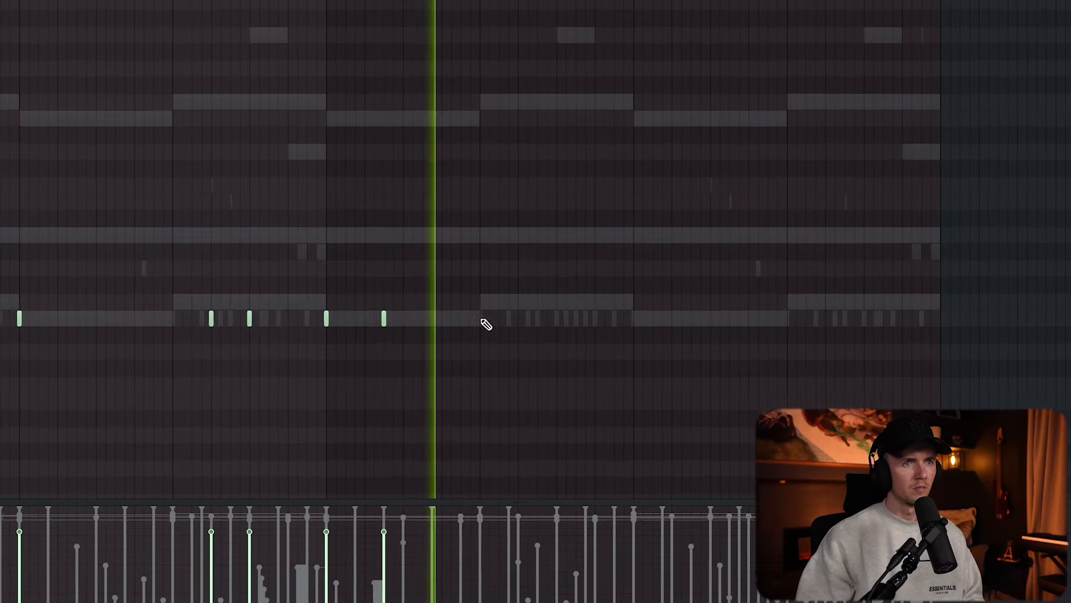
Add C5 drum hits on the downbeats of bars 6 to 8, plus beat 3 of bars 6 and 8 and the seventh step of bar 7
click(481, 318)
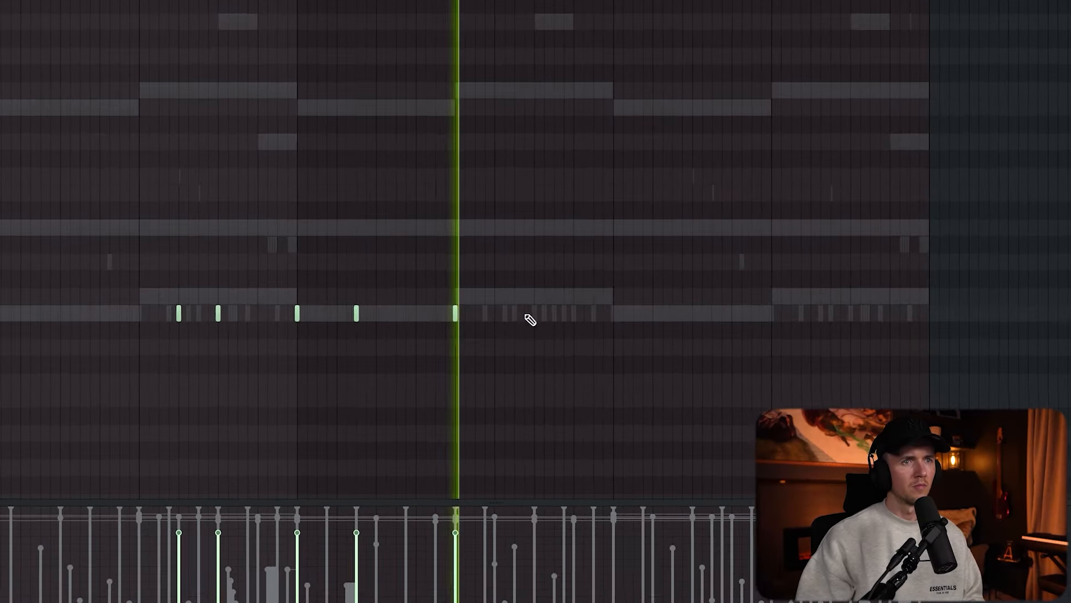
click(512, 308)
click(593, 308)
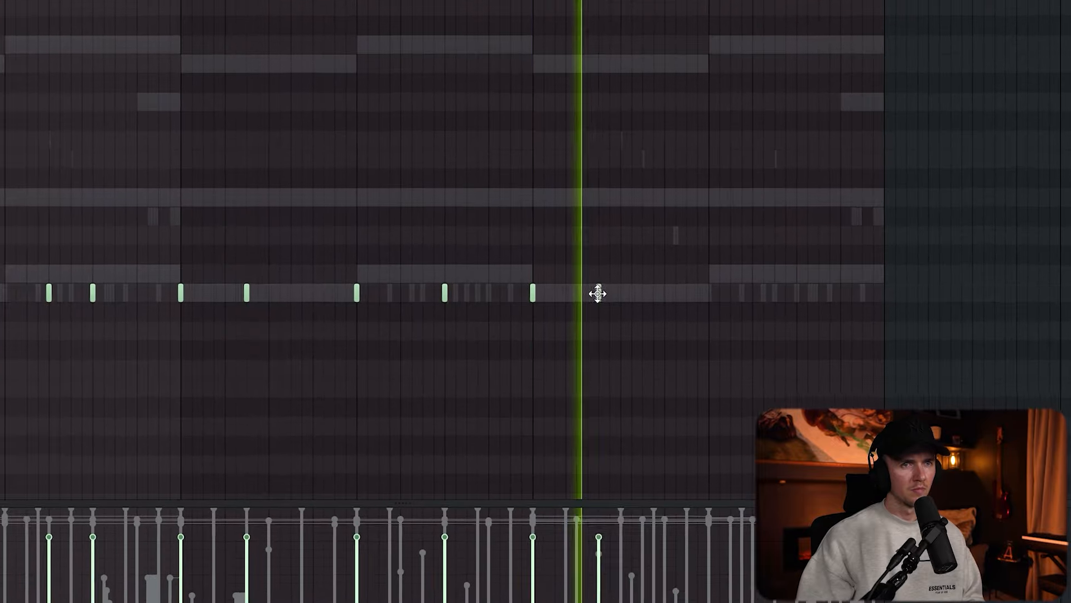
click(653, 308)
click(691, 288)
click(787, 288)
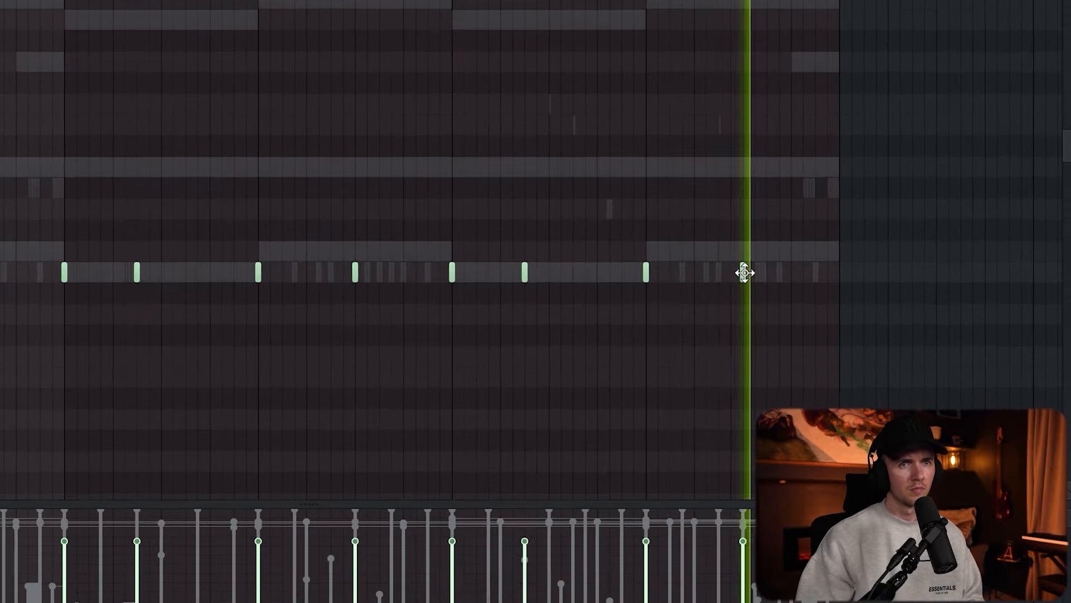